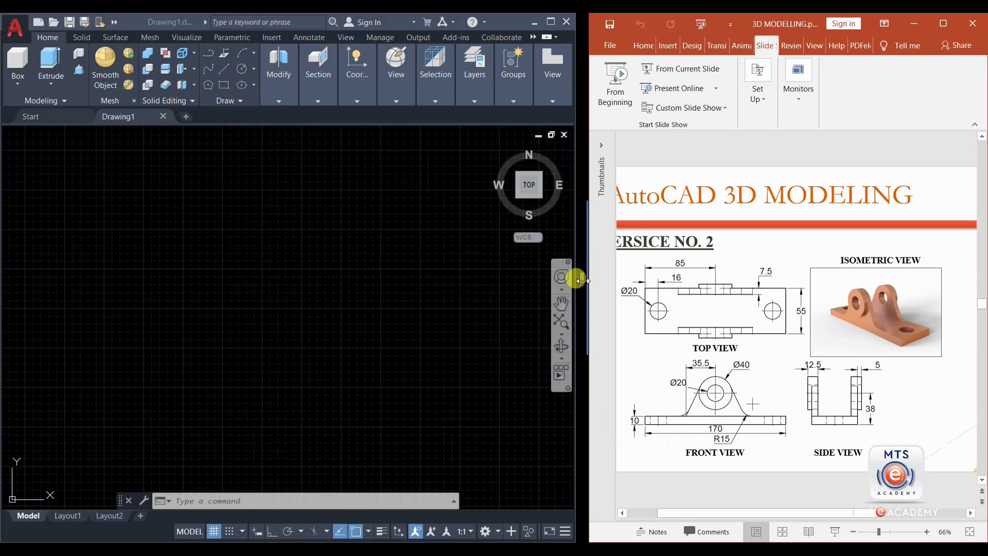
# Step: Widen the drawing window beside the reference slide and hide the Groups panel from the ribbon
pyautogui.moveTo(577, 280); pyautogui.dragTo(686, 287)
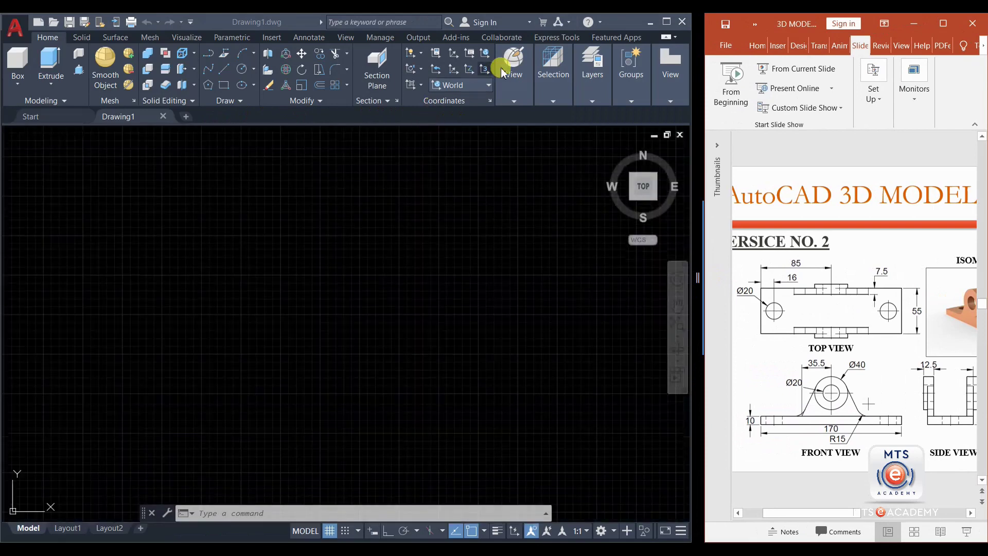
pyautogui.rightClick(549, 91)
pyautogui.moveTo(566, 113)
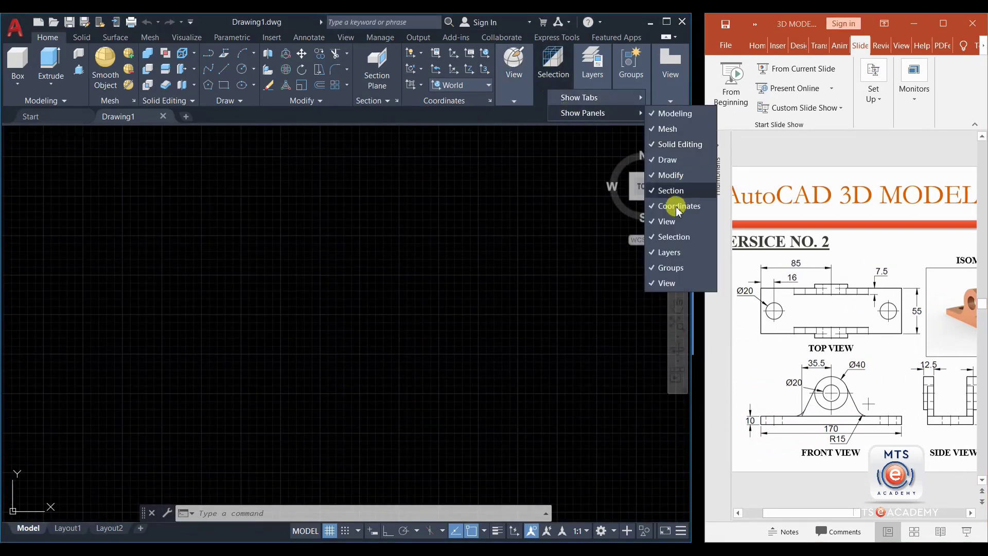
pyautogui.click(666, 267)
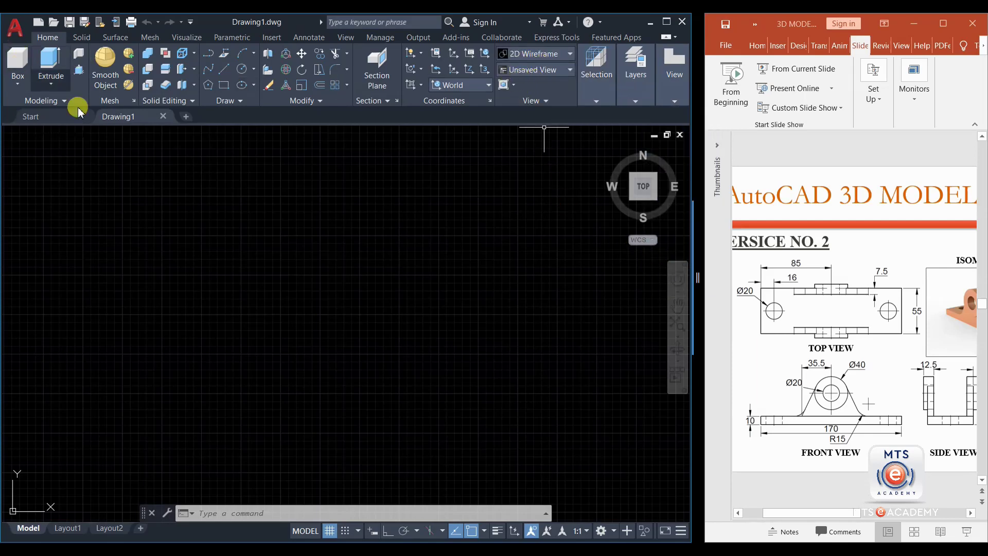
# Step: Switch the empty drawing to the Front view
pyautogui.click(535, 70)
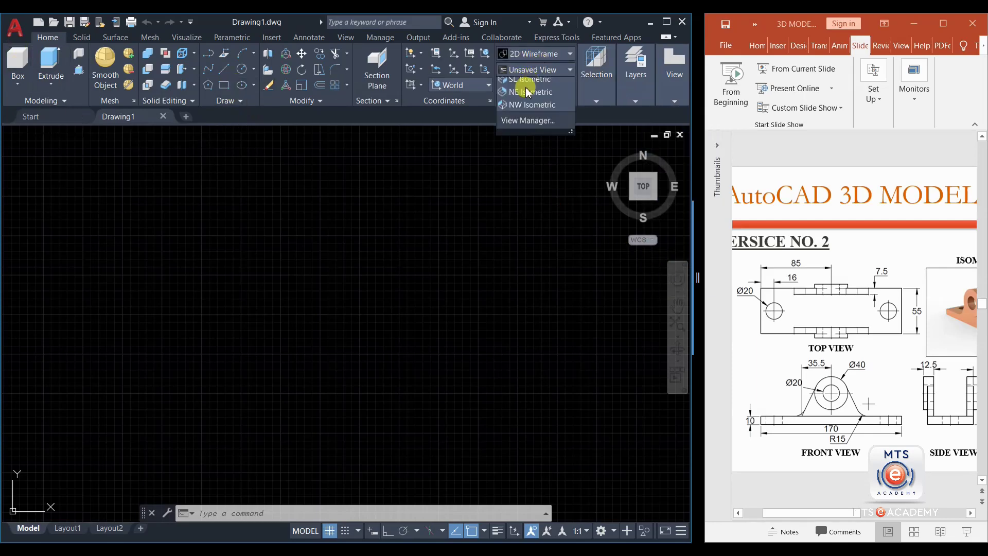
pyautogui.click(514, 135)
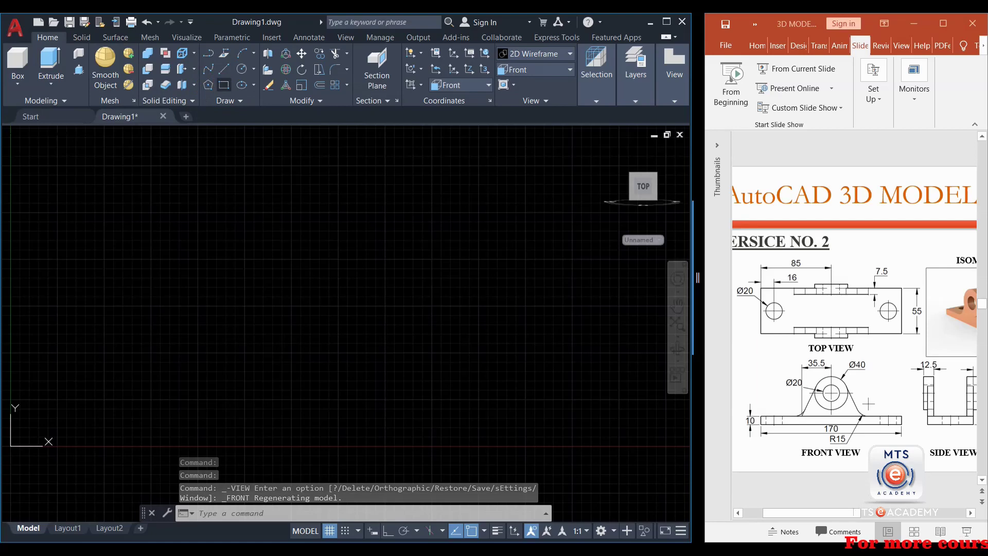
pyautogui.click(224, 85)
pyautogui.click(169, 356)
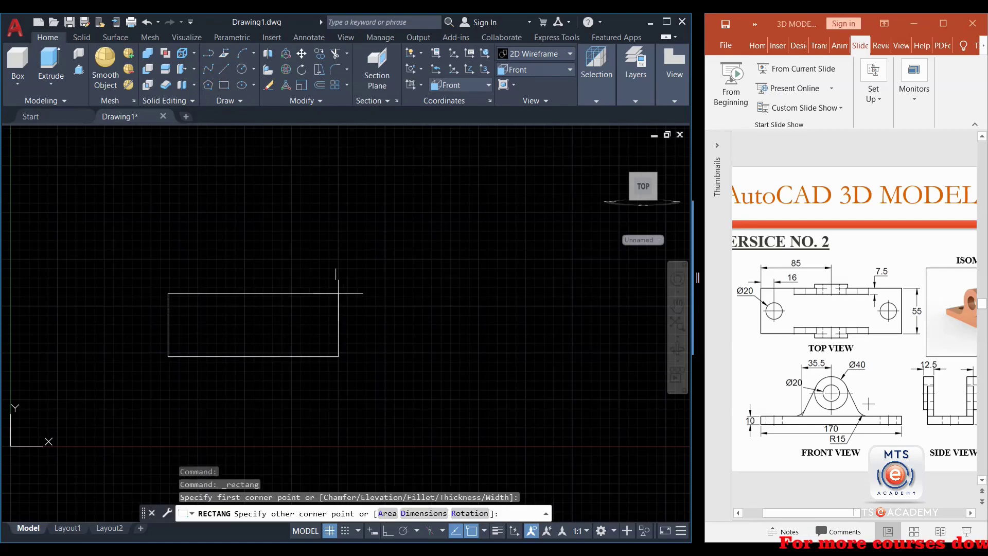
pyautogui.click(224, 69)
# Step: Turn on dynamic input and draw a rectangle 170 wide and 10 high for the base plate's front profile
pyautogui.click(372, 530)
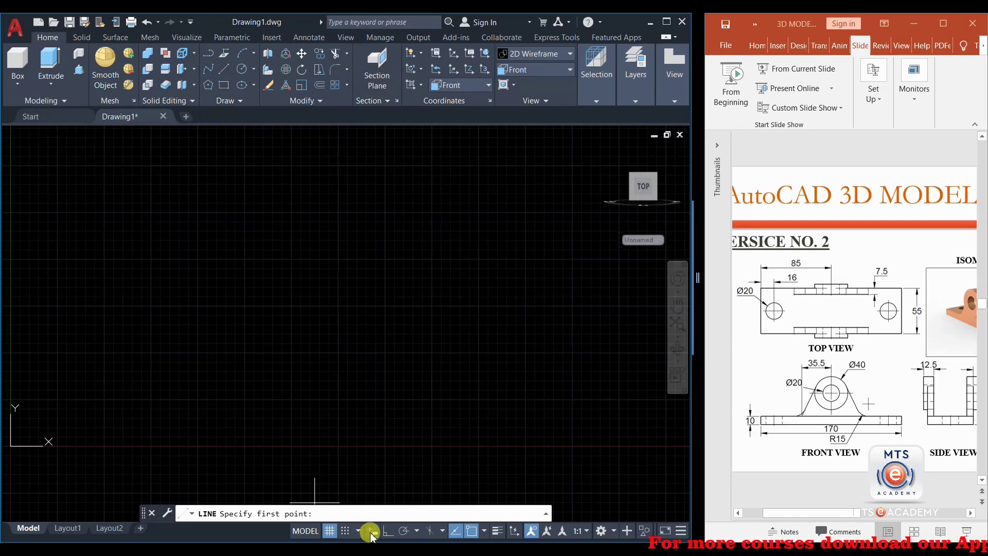
pyautogui.click(224, 85)
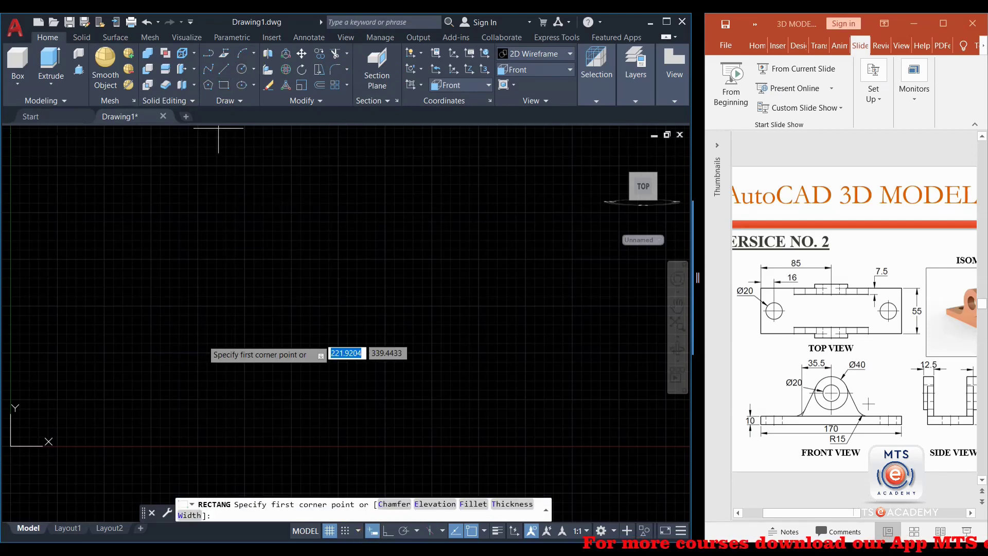
pyautogui.click(185, 383)
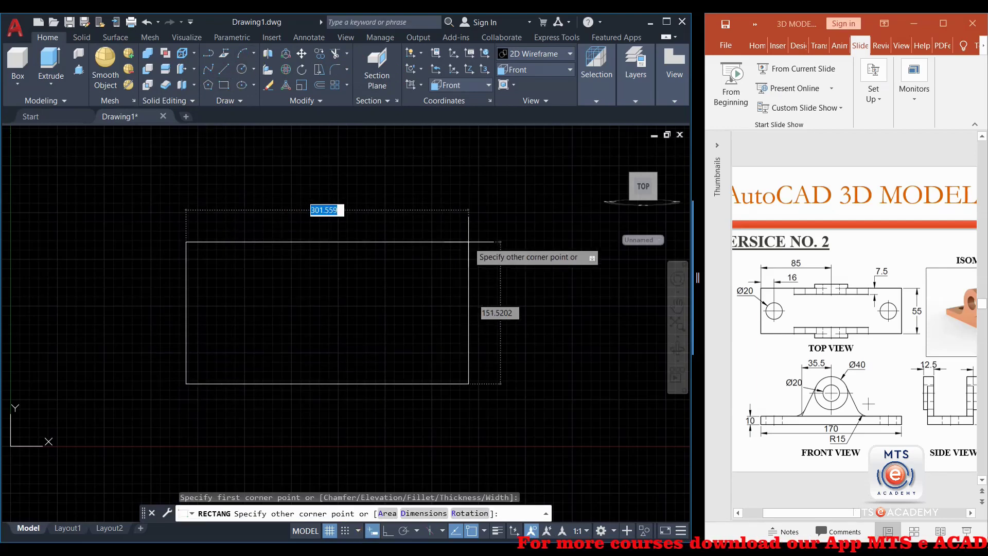
pyautogui.write('170')
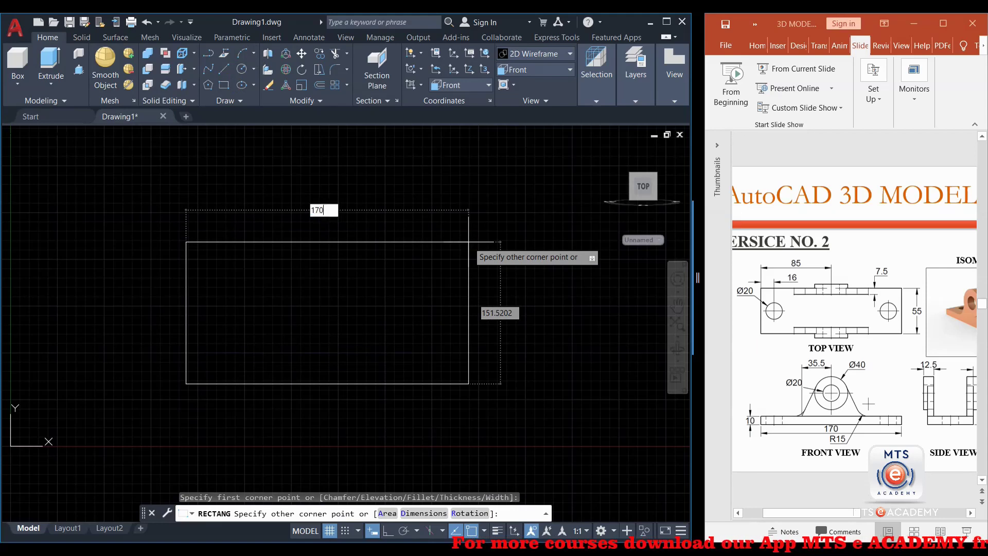
pyautogui.press('Tab')
pyautogui.write('10')
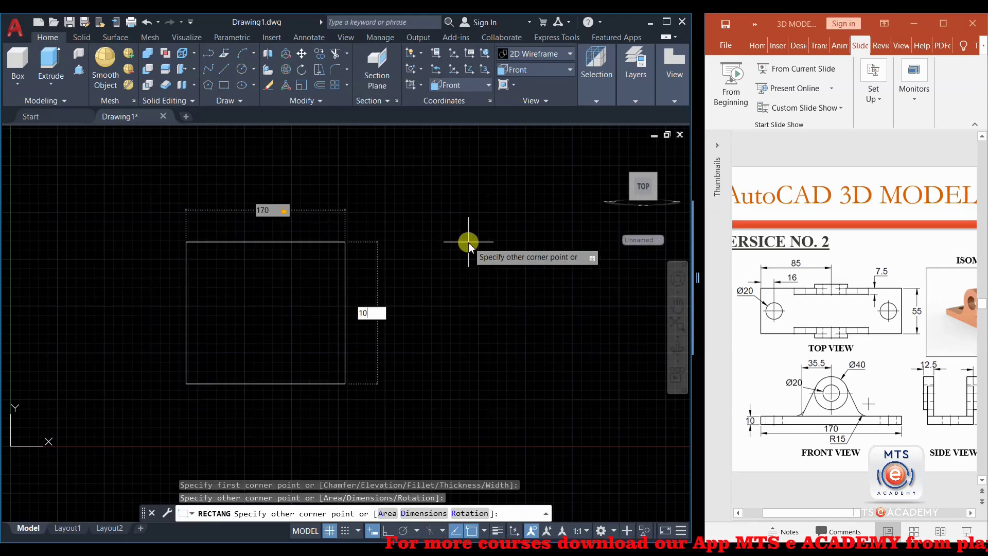
pyautogui.press('Return')
# Step: Check the reference slide's dimensions and draw a 28-long vertical line upward from the midpoint of the rectangle's upper edge
pyautogui.scroll(5, 264, 401)
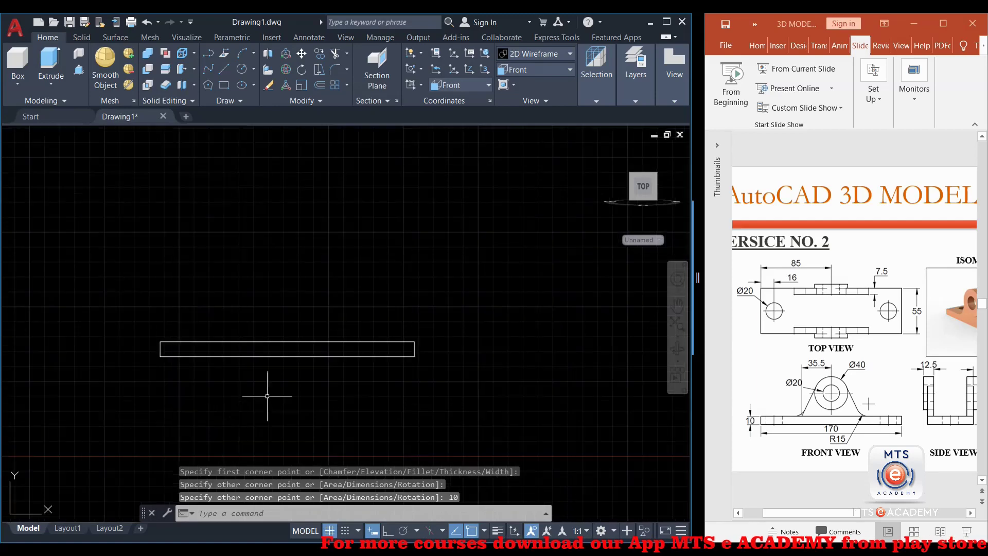
pyautogui.click(210, 76)
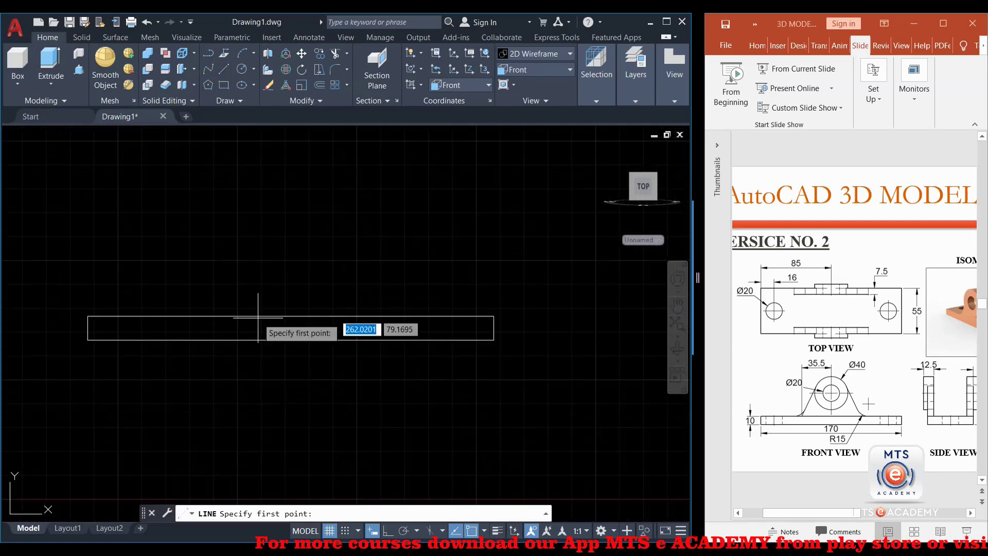
pyautogui.click(829, 513)
pyautogui.moveTo(840, 513); pyautogui.dragTo(880, 512)
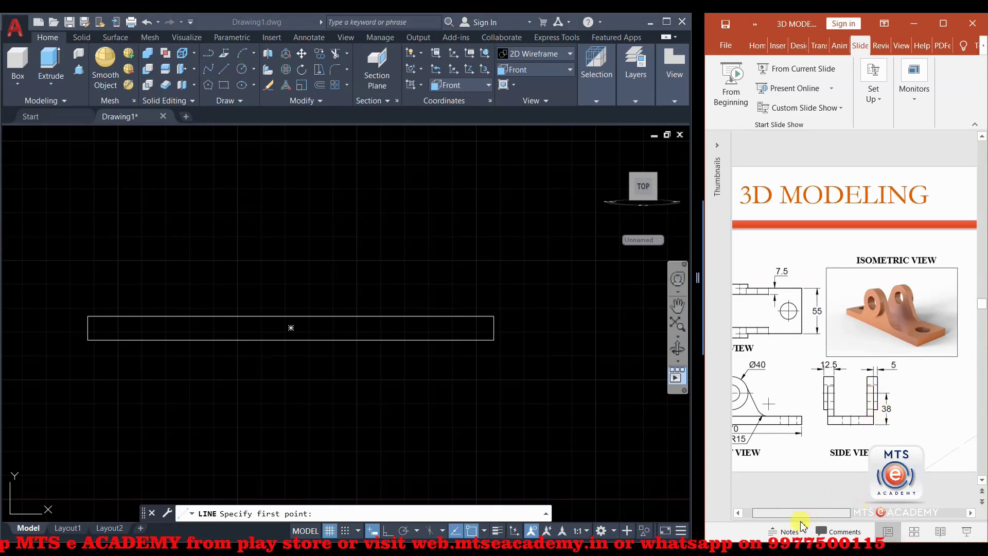
pyautogui.moveTo(800, 521); pyautogui.dragTo(764, 494)
pyautogui.click(786, 529)
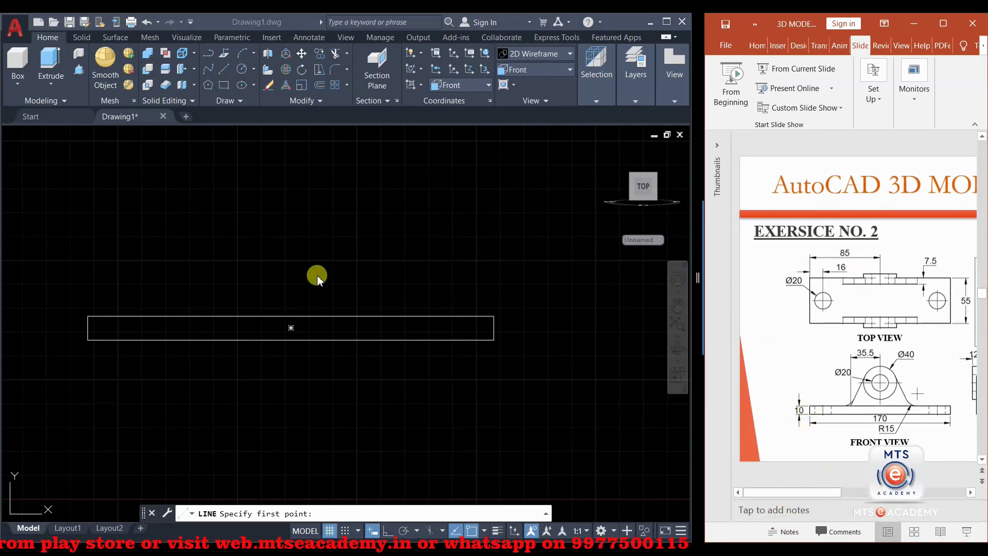
pyautogui.click(290, 316)
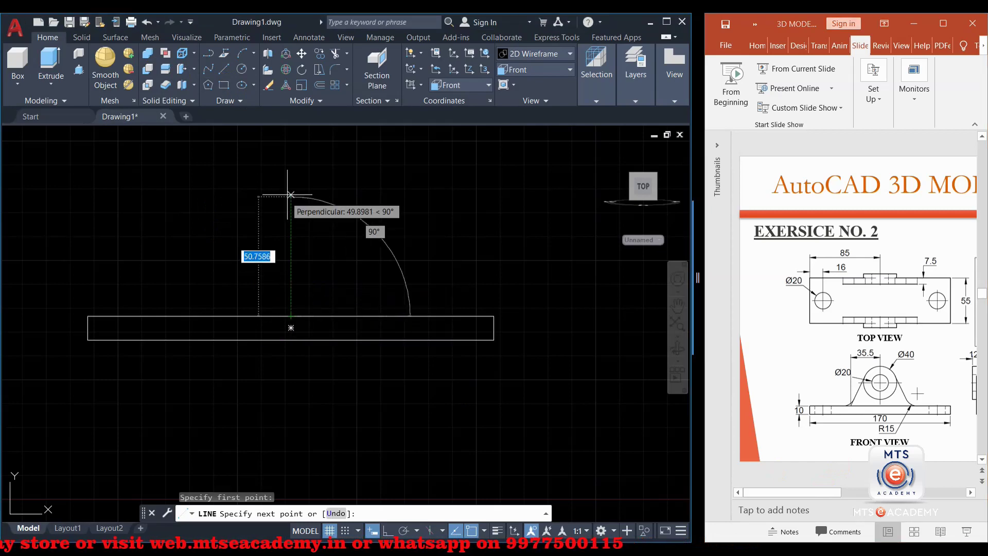
pyautogui.write('28')
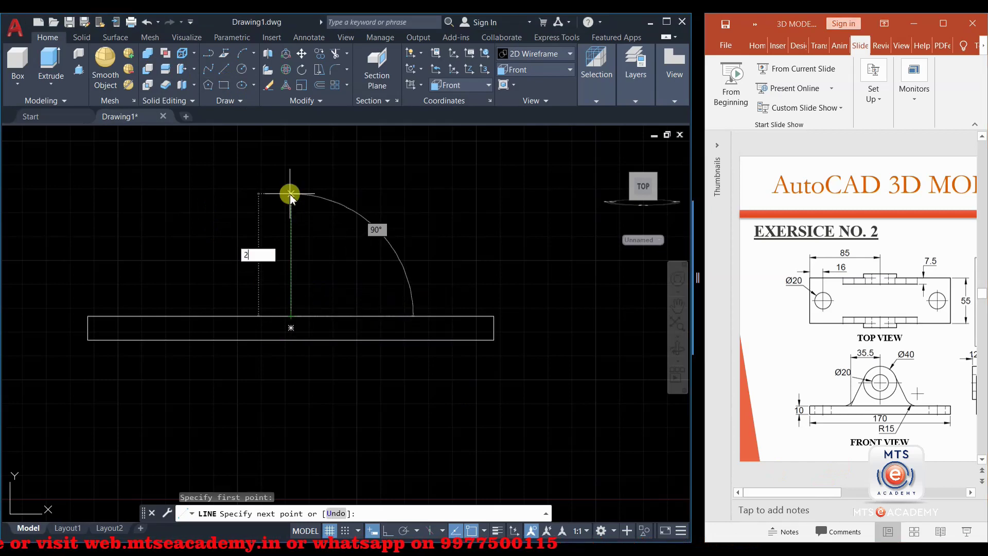
pyautogui.press('Return')
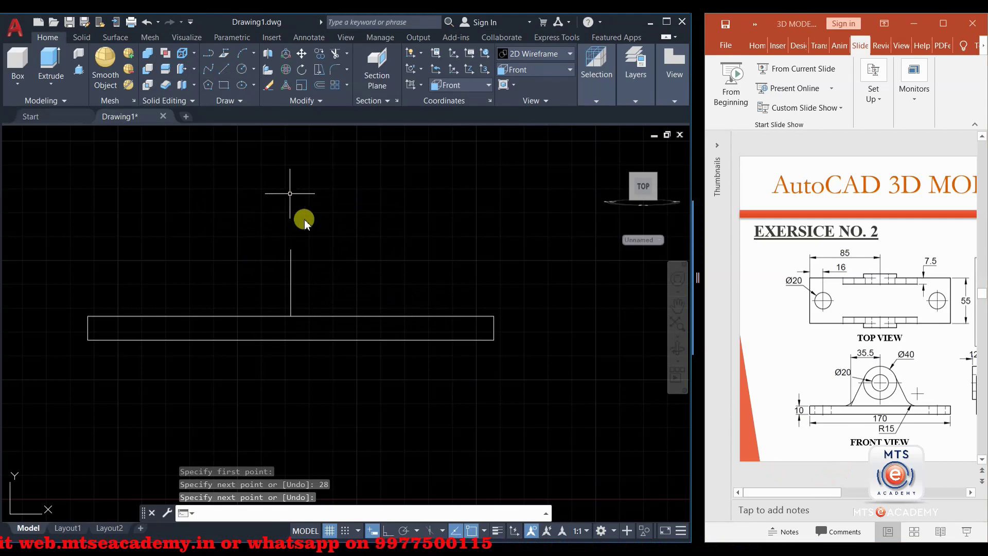
pyautogui.press('Return')
# Step: Draw a circle of diameter 40 centred on the upper end of the vertical line
pyautogui.moveTo(429, 260); pyautogui.dragTo(377, 257, button='middle')
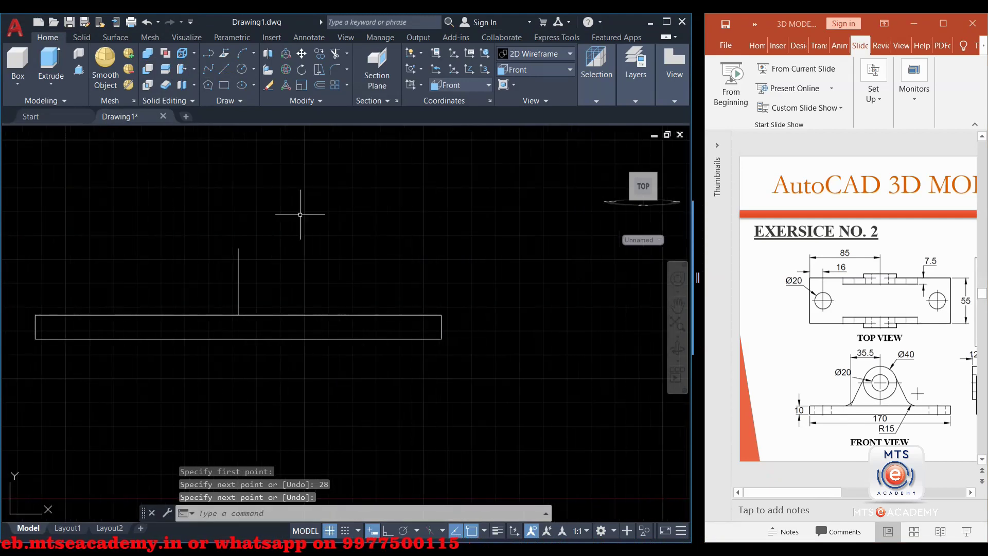
pyautogui.click(255, 74)
pyautogui.click(260, 111)
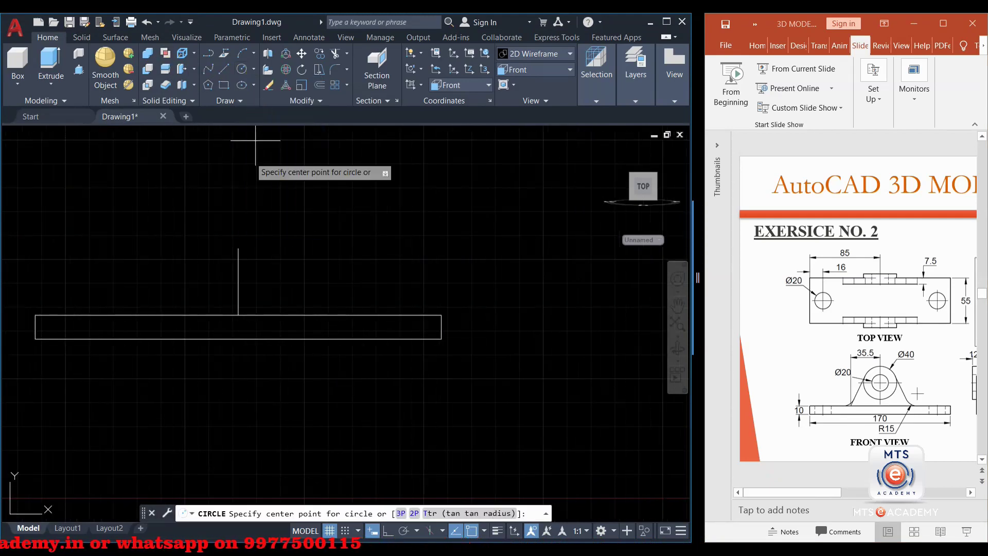
pyautogui.click(238, 248)
pyautogui.write('d')
pyautogui.press('Return')
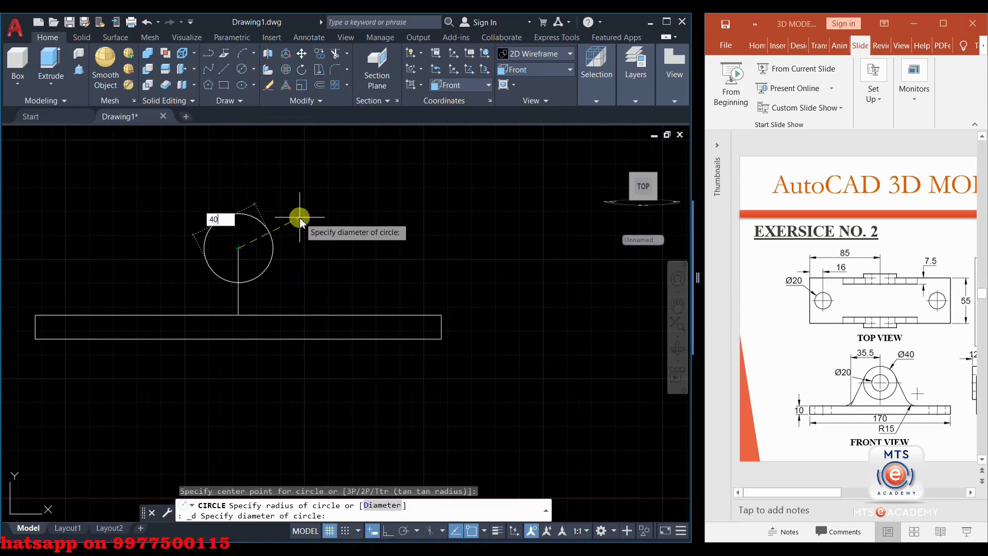
pyautogui.write('40')
pyautogui.press('Return')
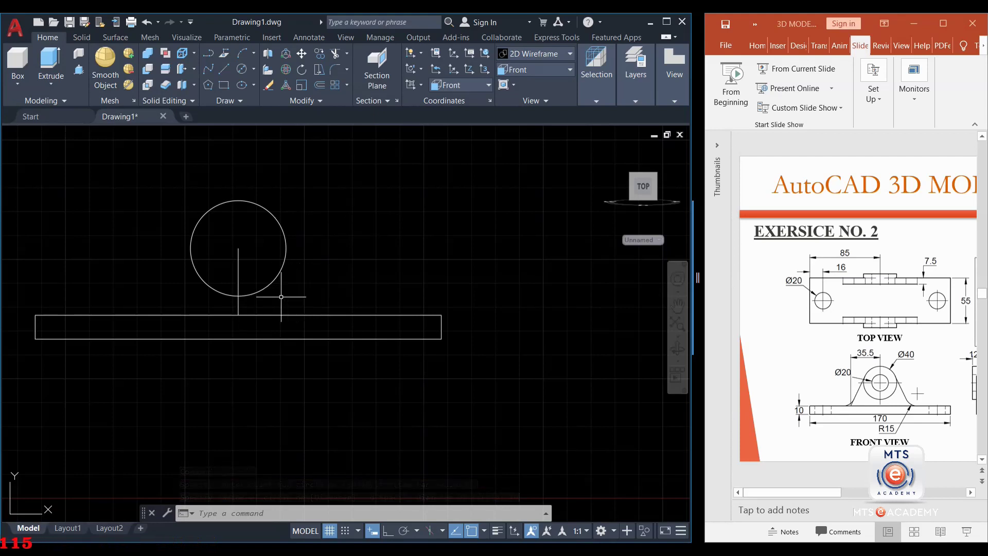
# Step: Offset the central vertical line by 35.5 to both sides
pyautogui.click(225, 72)
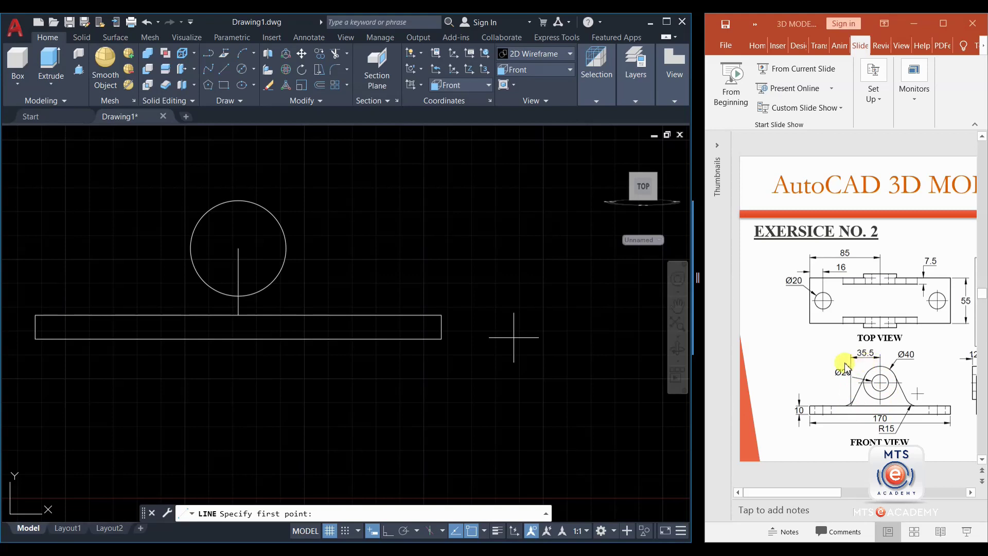
pyautogui.click(319, 85)
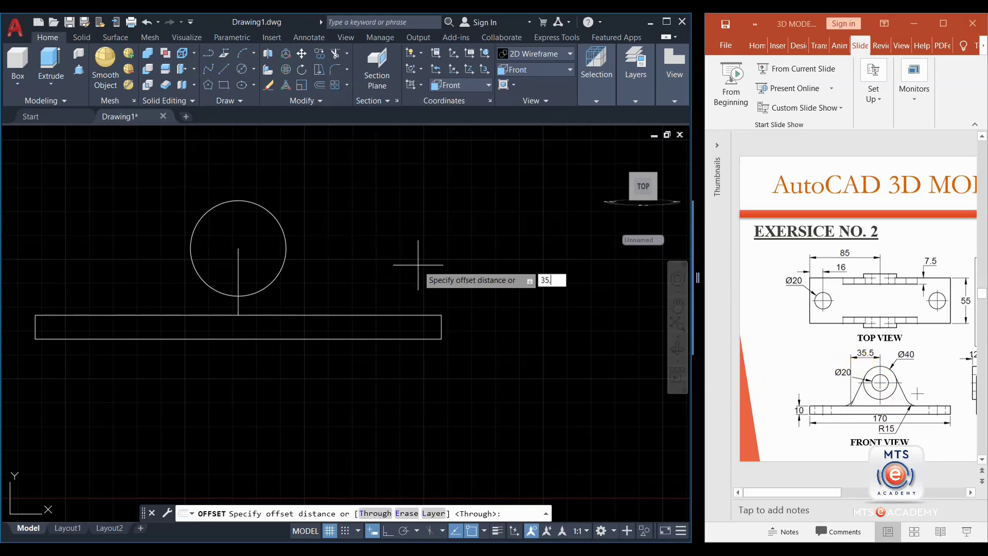
pyautogui.press('Return')
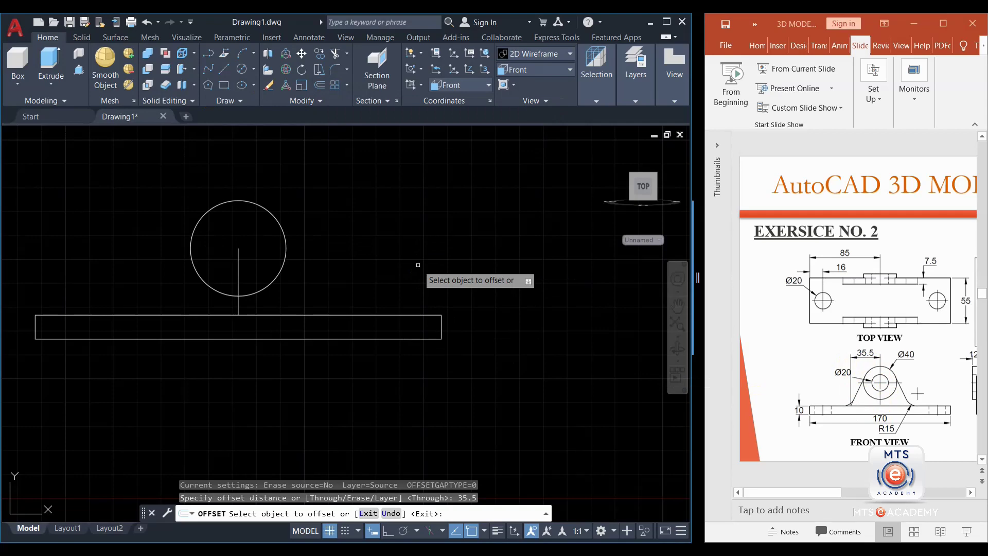
pyautogui.click(237, 257)
pyautogui.click(196, 255)
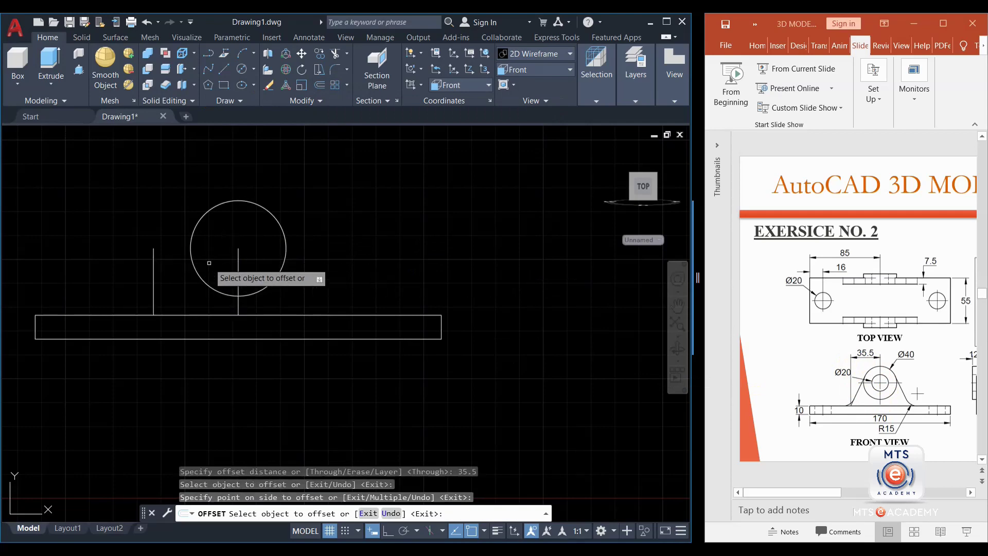
pyautogui.click(237, 265)
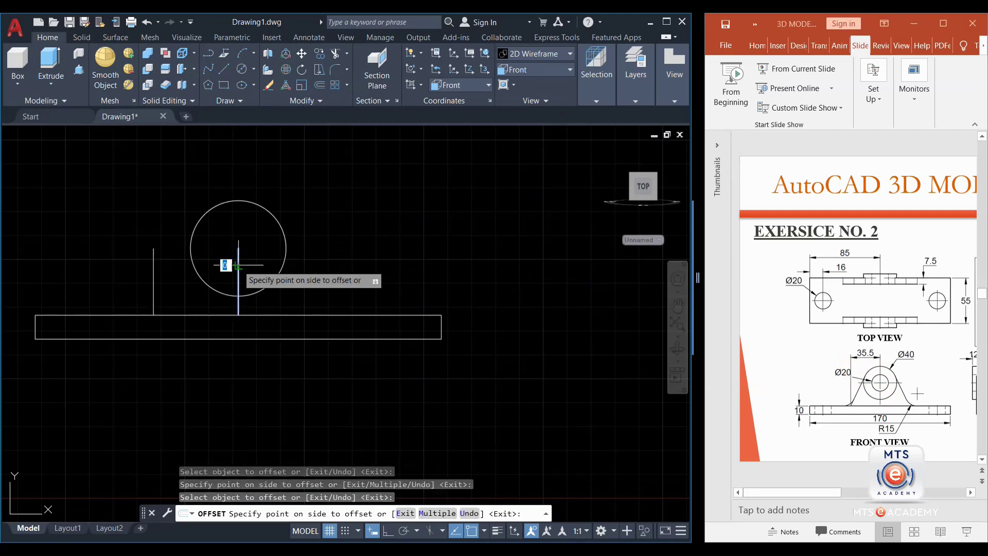
pyautogui.click(336, 260)
pyautogui.press('Return')
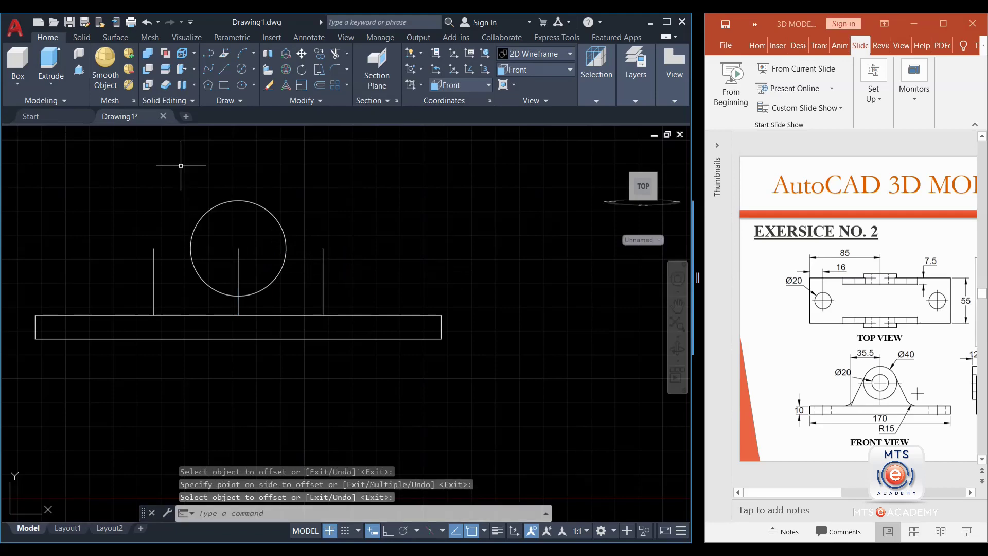
# Step: Draw a line from the lower end of the left offset line tangent to the circle's left side
pyautogui.click(222, 68)
pyautogui.click(153, 314)
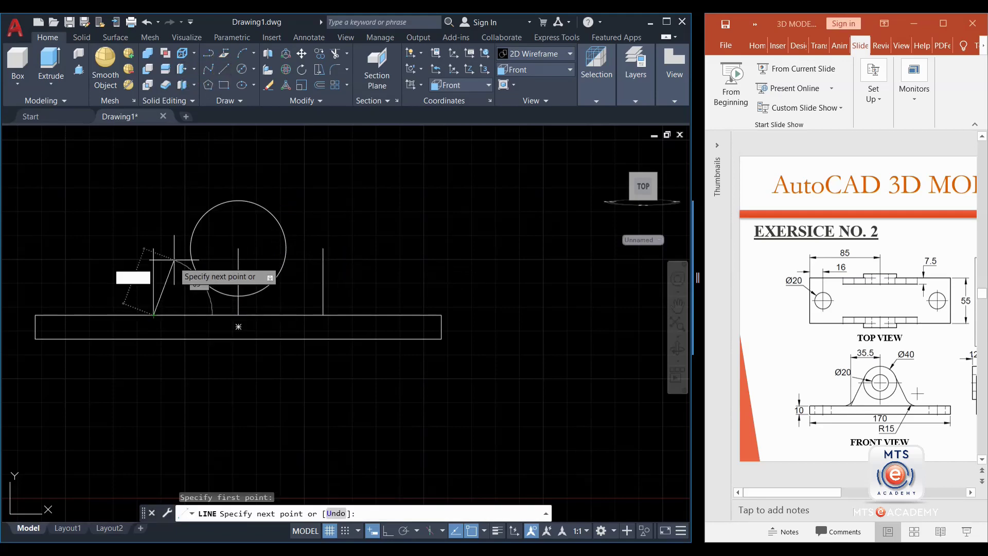
pyautogui.keyDown('shift'); pyautogui.rightClick(188, 218); pyautogui.keyUp('shift')
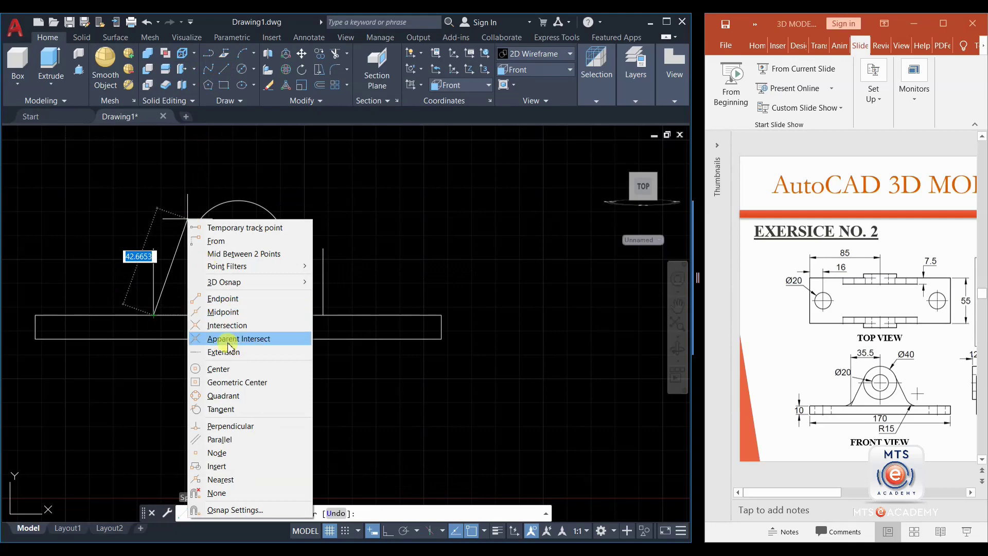
pyautogui.click(216, 408)
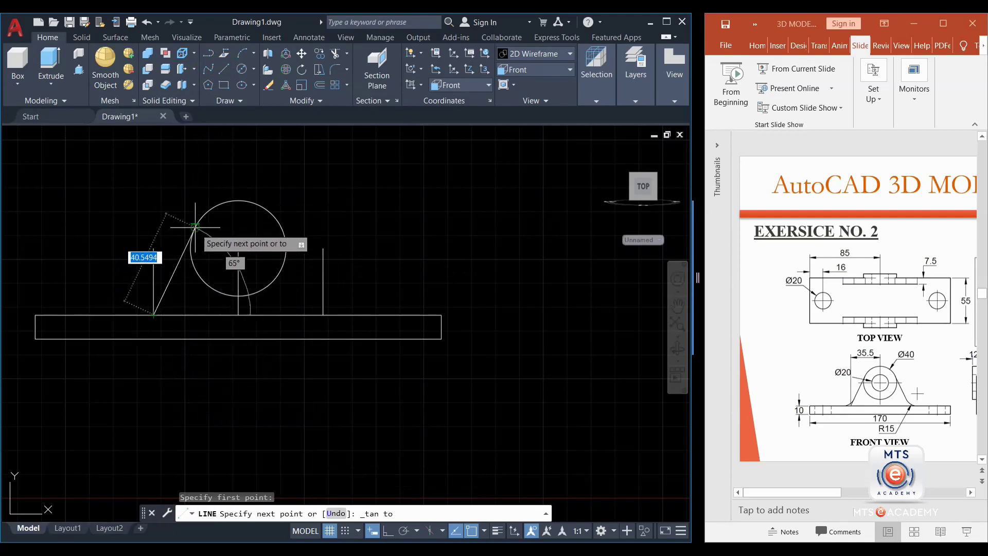
pyautogui.click(195, 226)
pyautogui.press('Return')
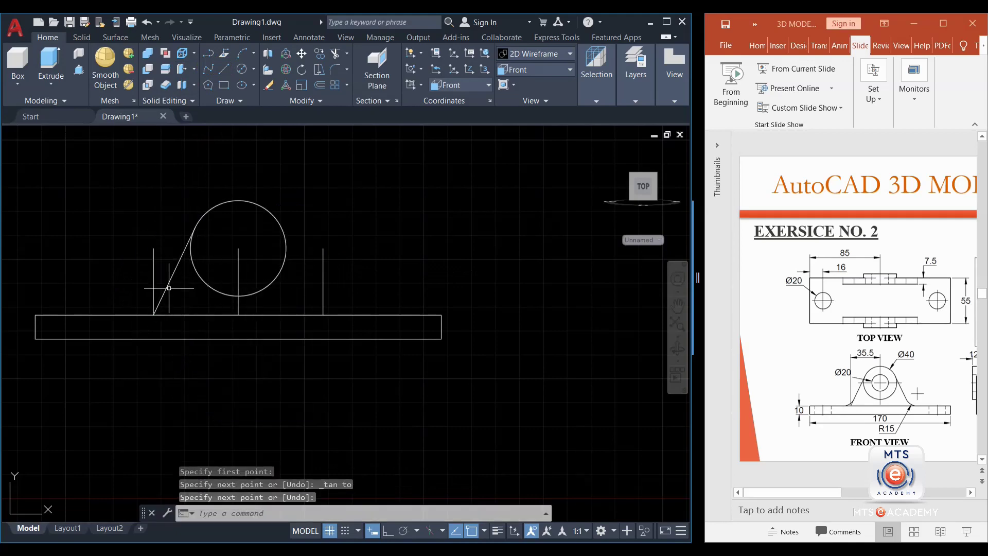
# Step: Mirror the left tangent line about the central vertical line, keeping the original
pyautogui.click(178, 259)
pyautogui.click(181, 311)
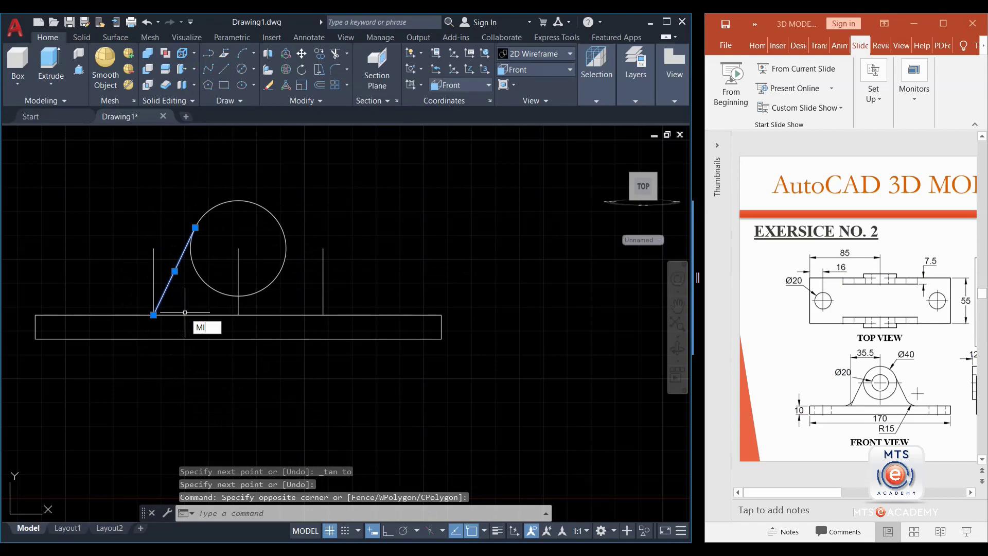
pyautogui.press('Return')
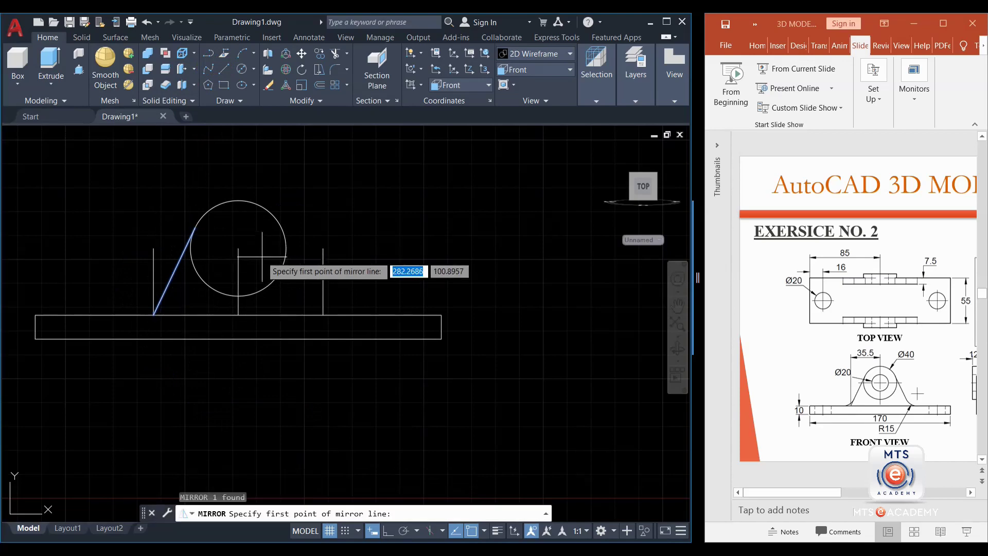
pyautogui.click(238, 249)
pyautogui.click(238, 315)
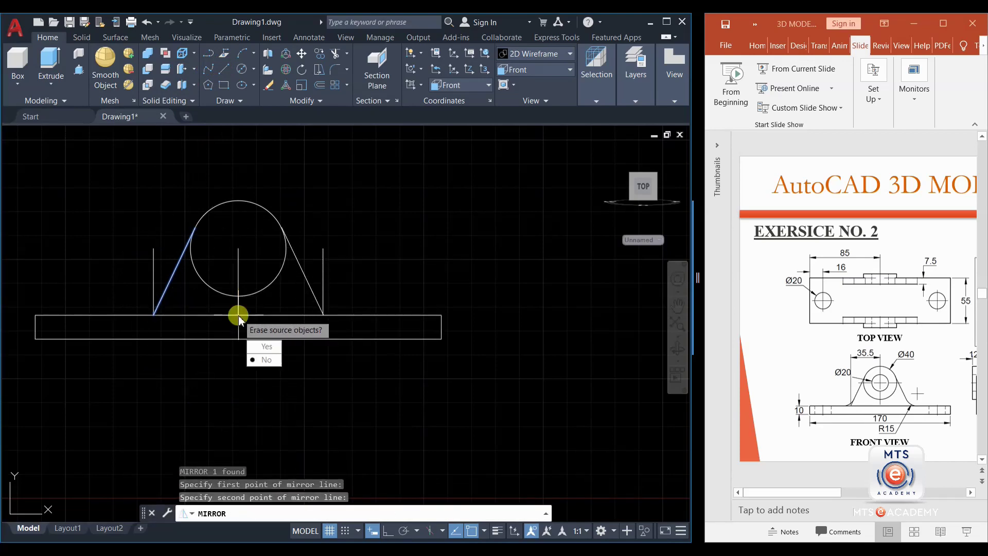
pyautogui.press('Return')
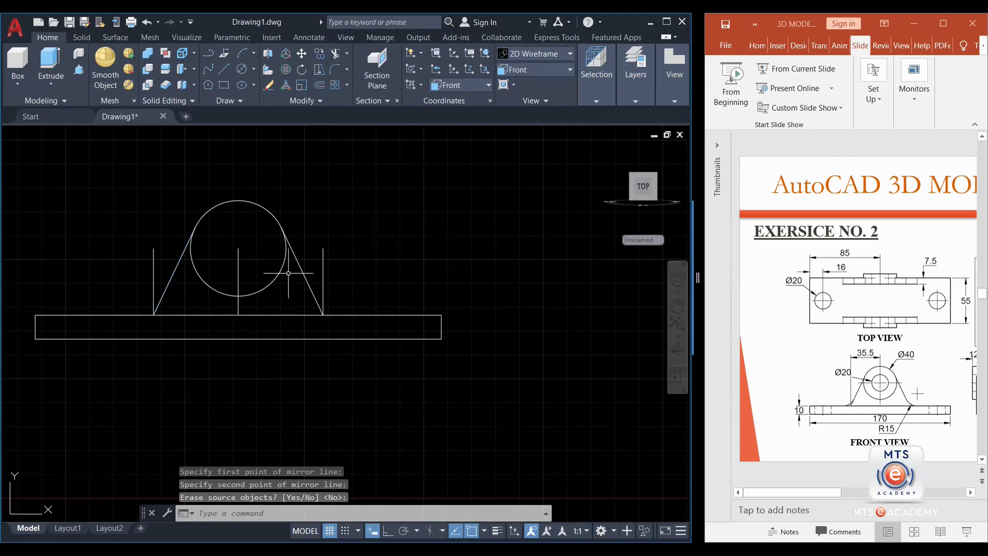
# Step: Erase the three vertical construction lines at the centre and both sides of the circle
pyautogui.click(323, 259)
pyautogui.click(255, 268)
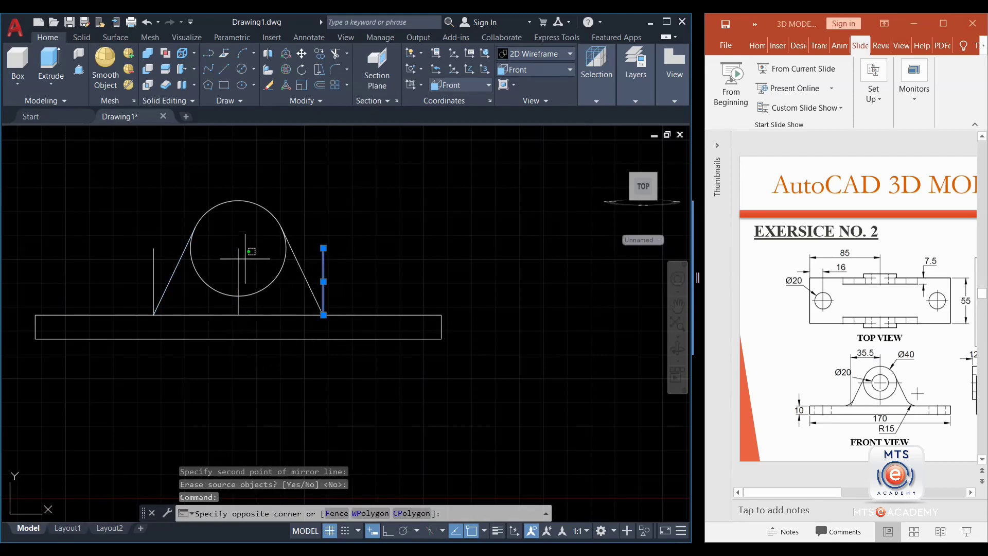
pyautogui.click(224, 262)
pyautogui.click(156, 253)
pyautogui.click(143, 261)
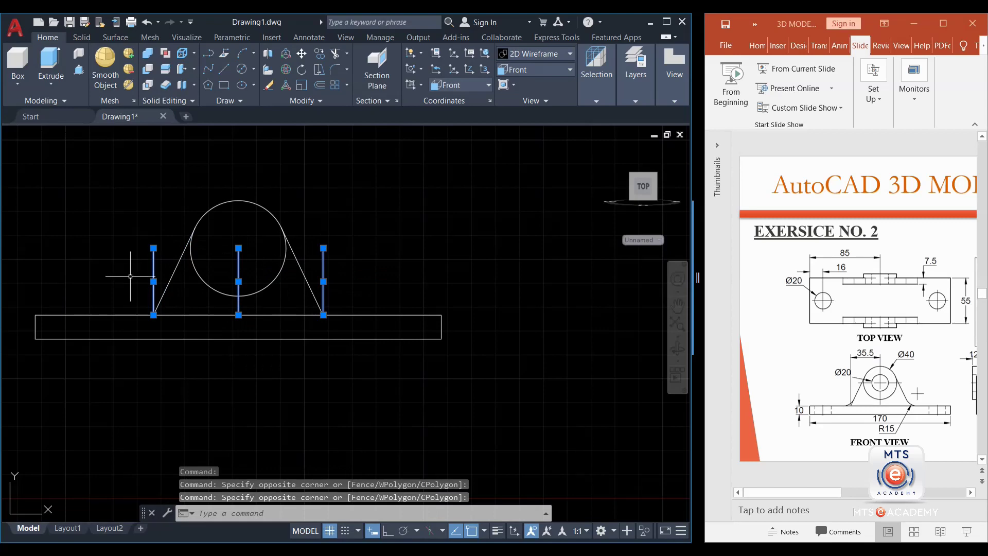
pyautogui.press('Delete')
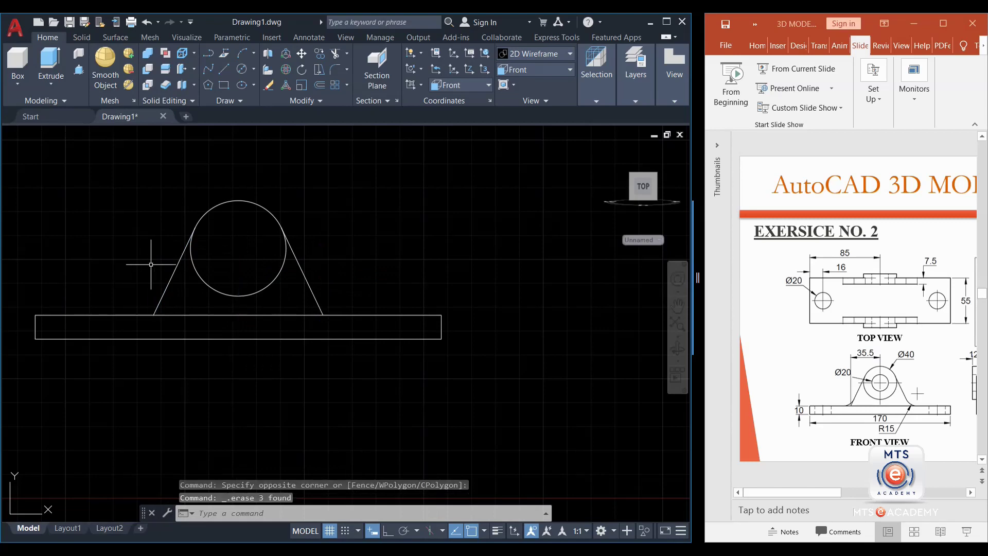
# Step: Draw a circle of diameter 20 concentric with the 40-diameter circle
pyautogui.click(244, 69)
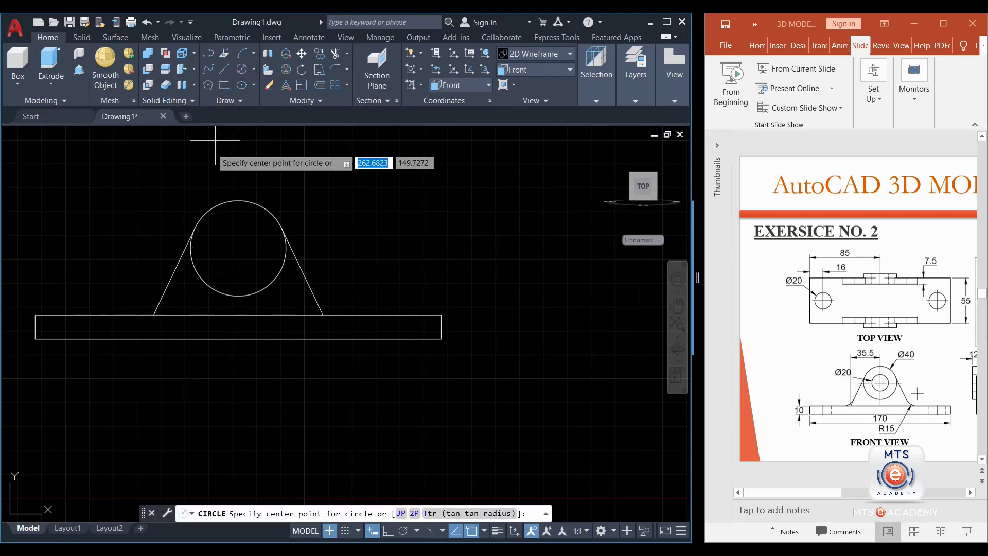
pyautogui.click(238, 246)
pyautogui.write('20')
pyautogui.press('Return')
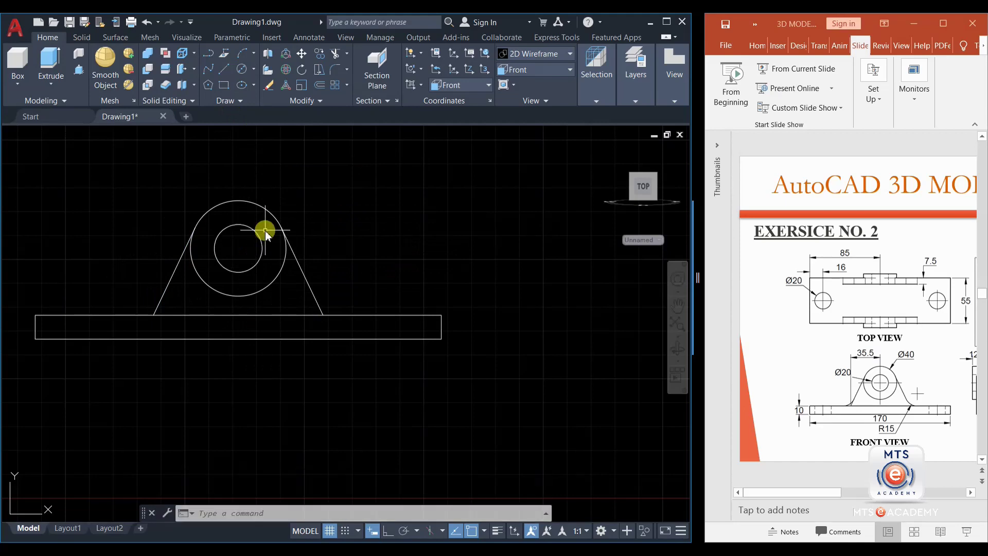
# Step: Turn the profile to an angled 3D view and examine the slide's top, side and isometric views for the depth dimensions
pyautogui.scroll(-2, 288, 260)
pyautogui.scroll(-1, 357, 264)
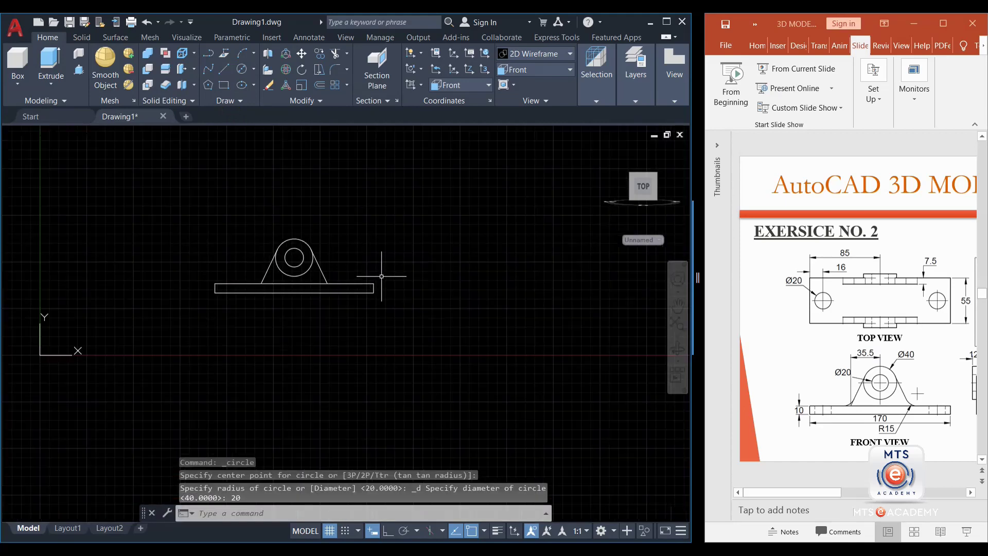
pyautogui.moveTo(319, 292)
pyautogui.keyDown('shift'); pyautogui.mouseDown(button='middle')
pyautogui.moveTo(329, 302)
pyautogui.moveTo(265, 337)
pyautogui.mouseUp(button='middle'); pyautogui.keyUp('shift')
pyautogui.scroll(1, 329, 242)
pyautogui.moveTo(320, 265); pyautogui.dragTo(320, 275, button='middle')
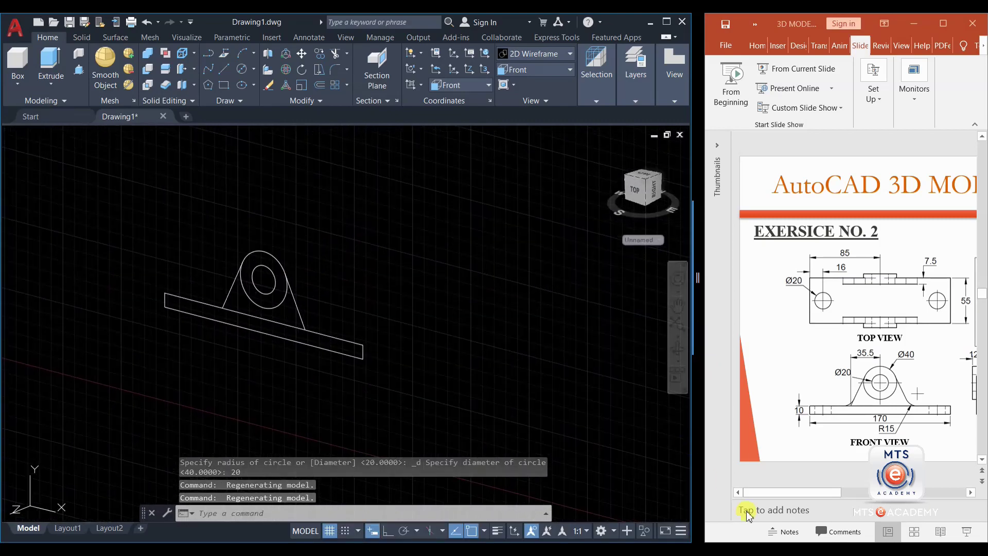
pyautogui.click(826, 492)
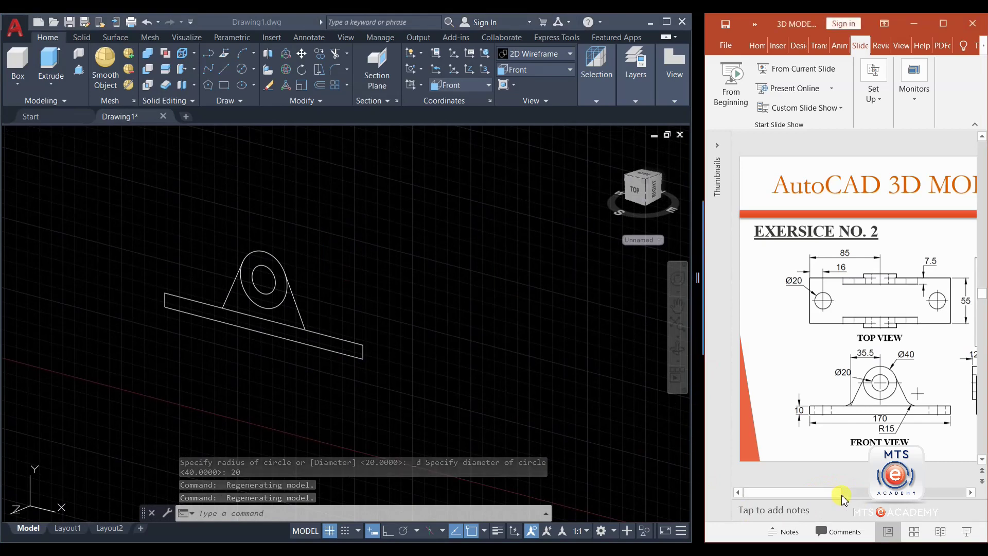
pyautogui.moveTo(823, 493); pyautogui.dragTo(837, 493)
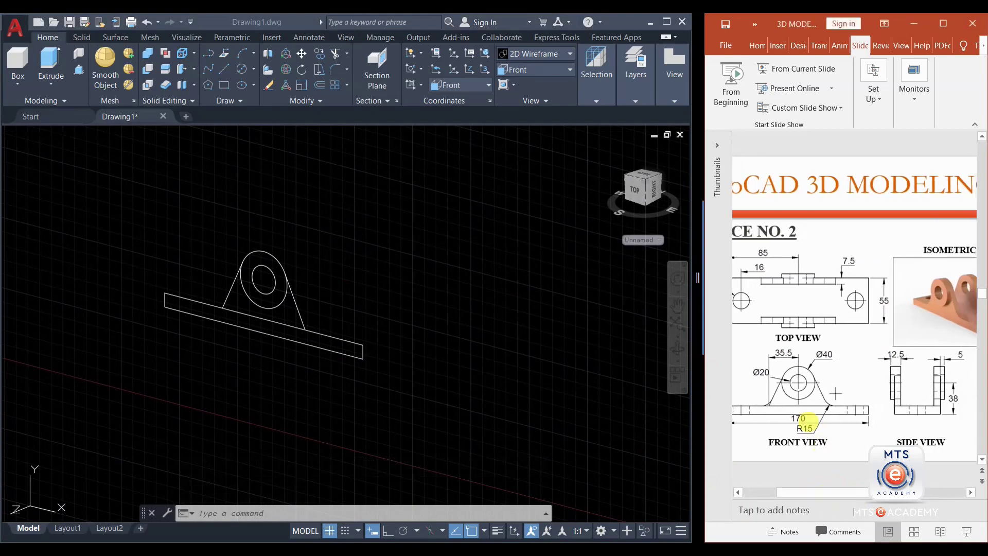
pyautogui.keyDown('ctrl'); pyautogui.scroll(-2, 809, 417); pyautogui.keyUp('ctrl')
pyautogui.moveTo(823, 492); pyautogui.dragTo(797, 492)
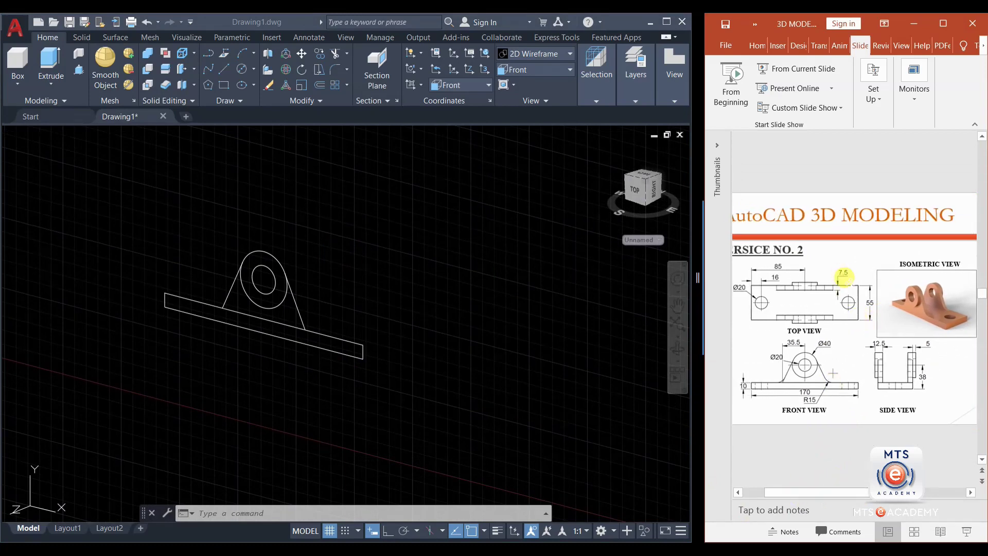
# Step: Press-pull the base rectangle backward by 55 to form the solid base plate
pyautogui.click(76, 69)
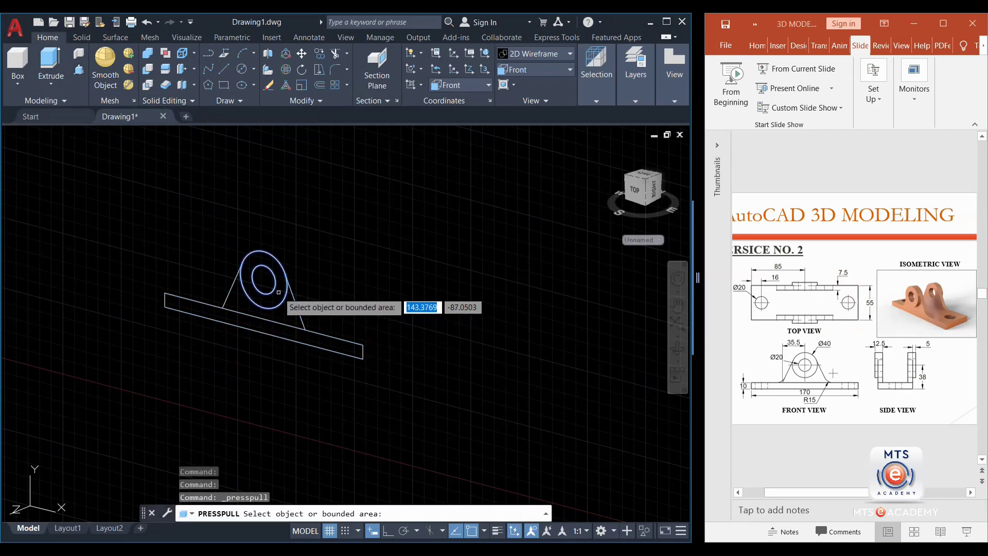
pyautogui.click(282, 332)
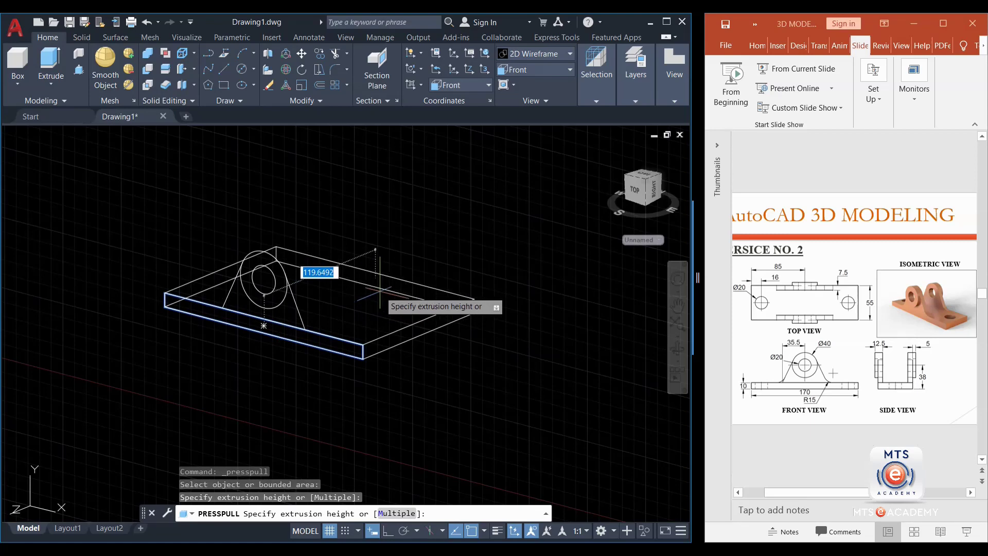
pyautogui.write('55')
pyautogui.press('Return')
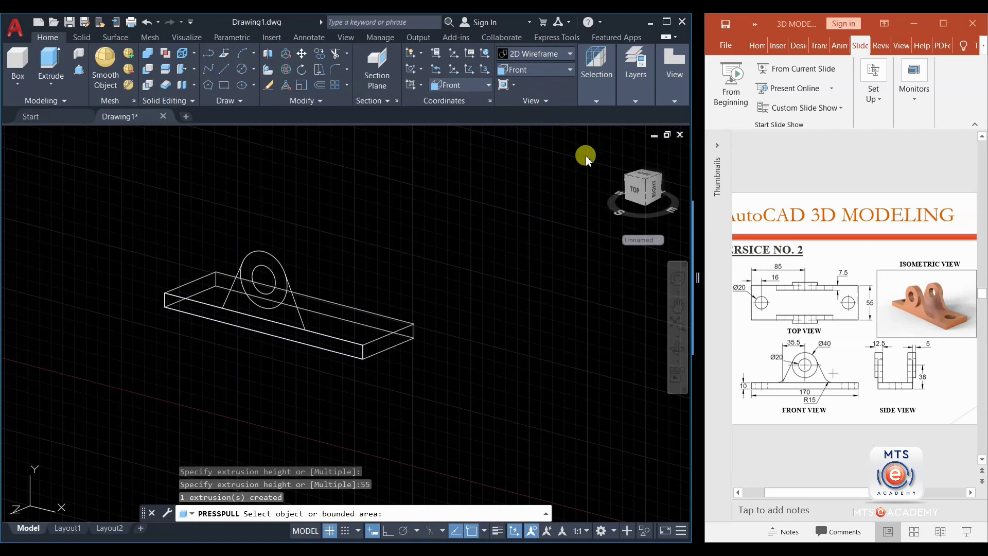
# Step: Set the visual style to Shaded with Edges and turn off the grid display
pyautogui.click(535, 54)
pyautogui.click(572, 131)
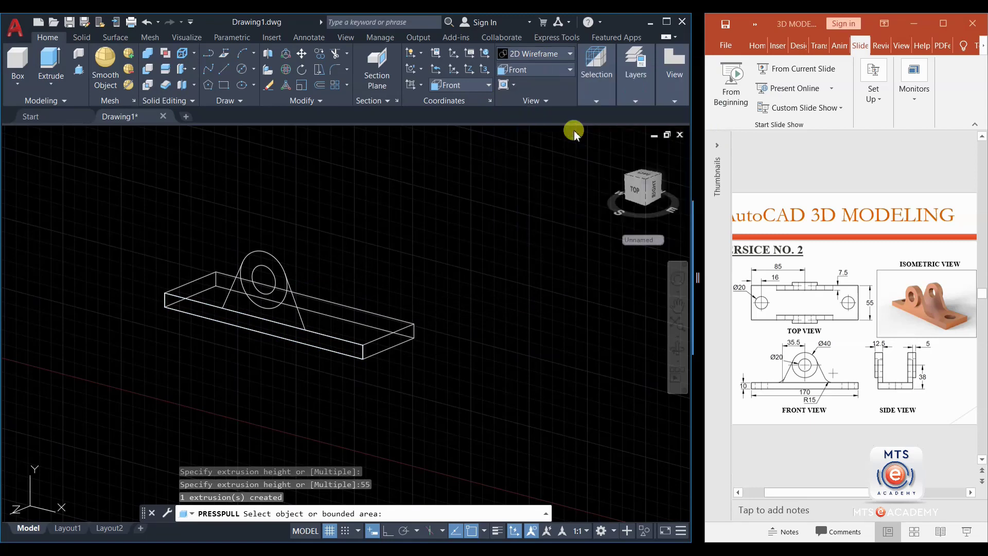
pyautogui.press('Return')
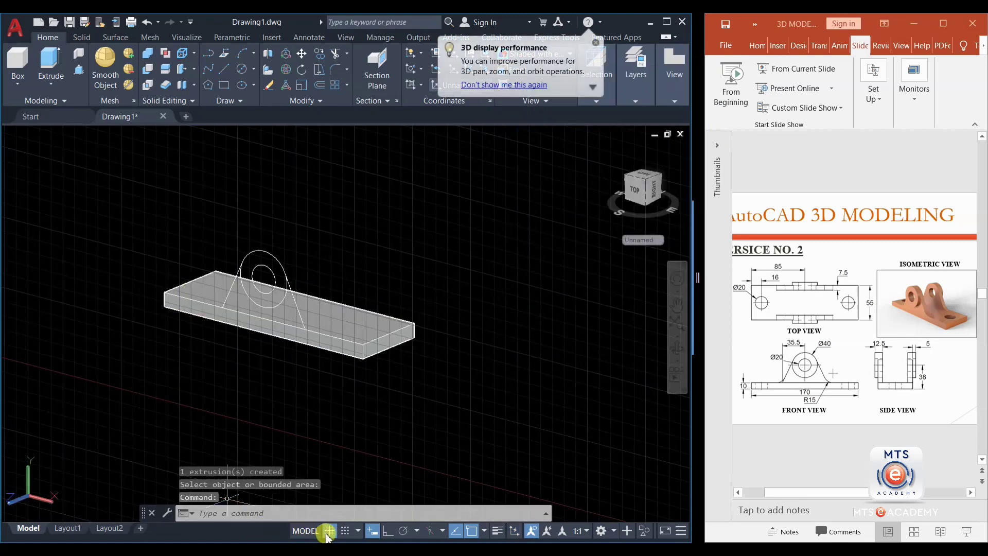
pyautogui.click(328, 530)
pyautogui.scroll(2, 262, 308)
pyautogui.moveTo(235, 385); pyautogui.dragTo(238, 421, button='middle')
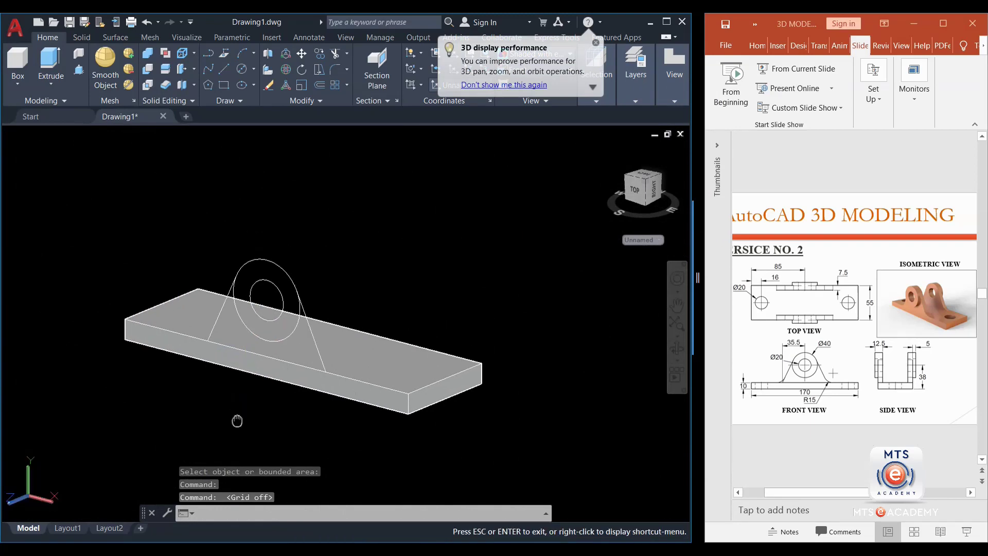
# Step: Press-pull the lug area between the tangent lines, outer circle and base plate 7.5 backward over the plate
pyautogui.click(83, 71)
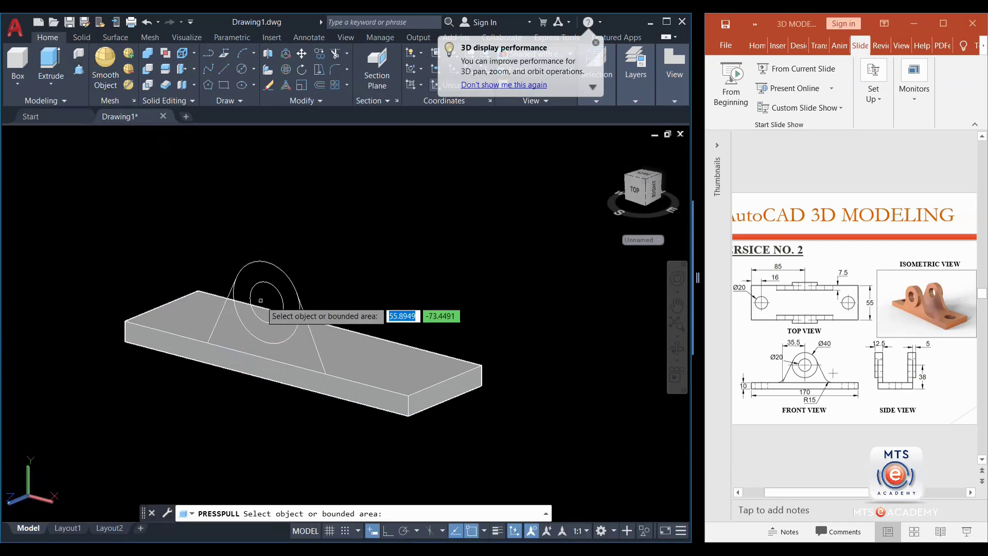
pyautogui.scroll(2, 309, 317)
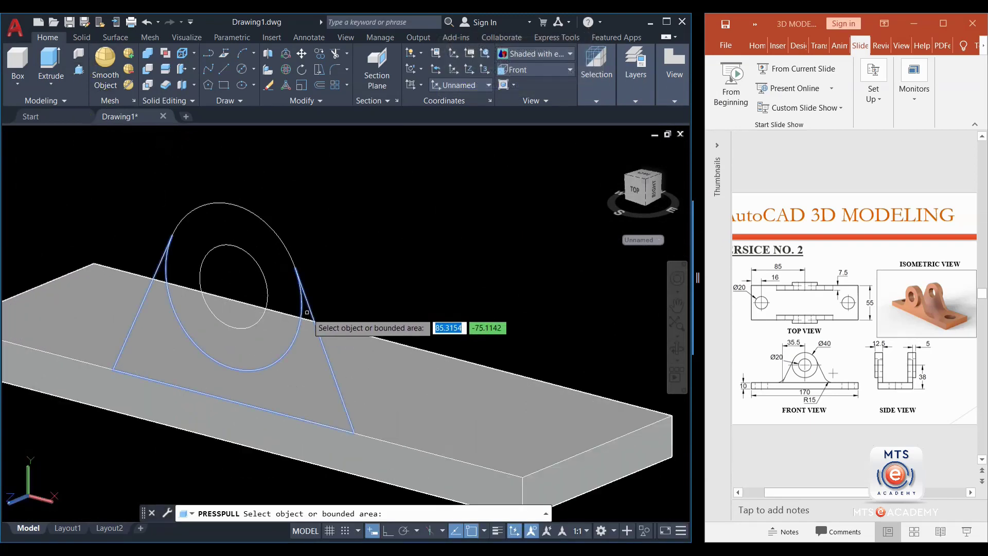
pyautogui.keyDown('shift'); pyautogui.moveTo(306, 329); pyautogui.dragTo(307, 365, button='middle'); pyautogui.keyUp('shift')
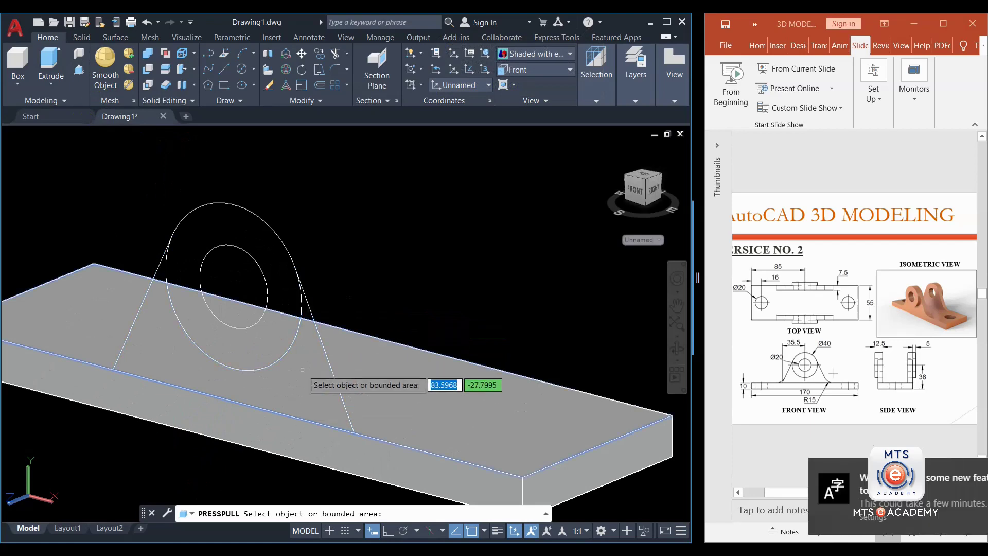
pyautogui.scroll(-2, 308, 371)
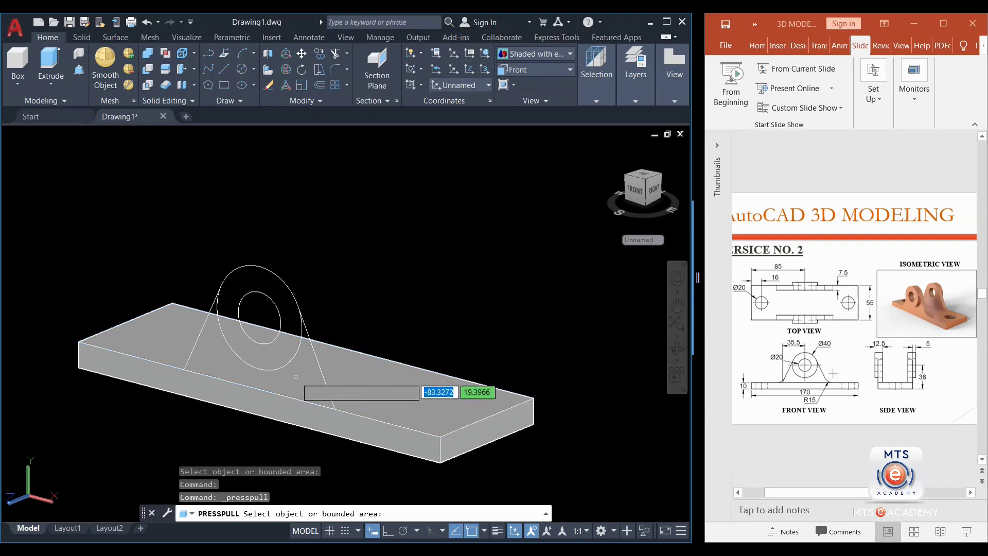
pyautogui.scroll(-2, 295, 376)
pyautogui.scroll(5, 296, 377)
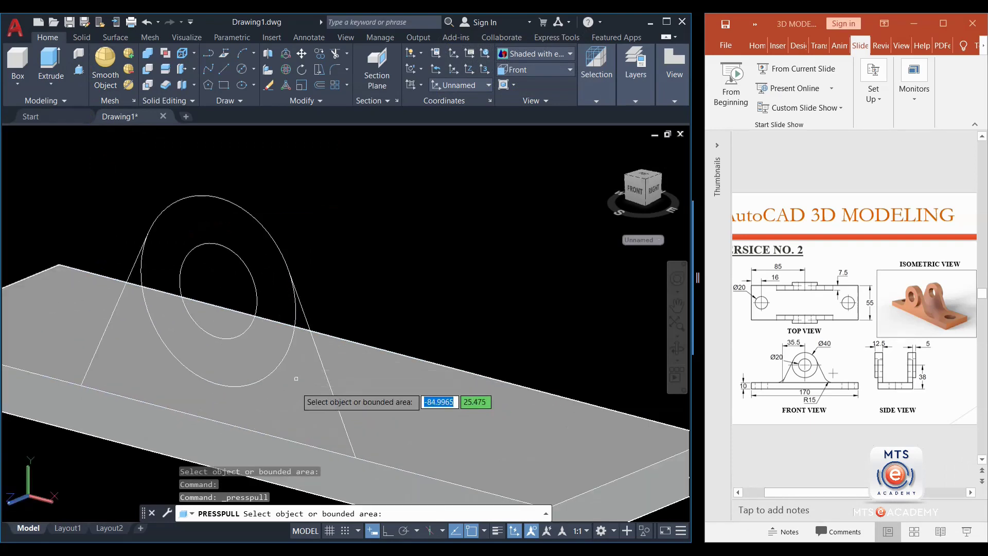
pyautogui.scroll(-4, 296, 378)
pyautogui.scroll(3, 294, 384)
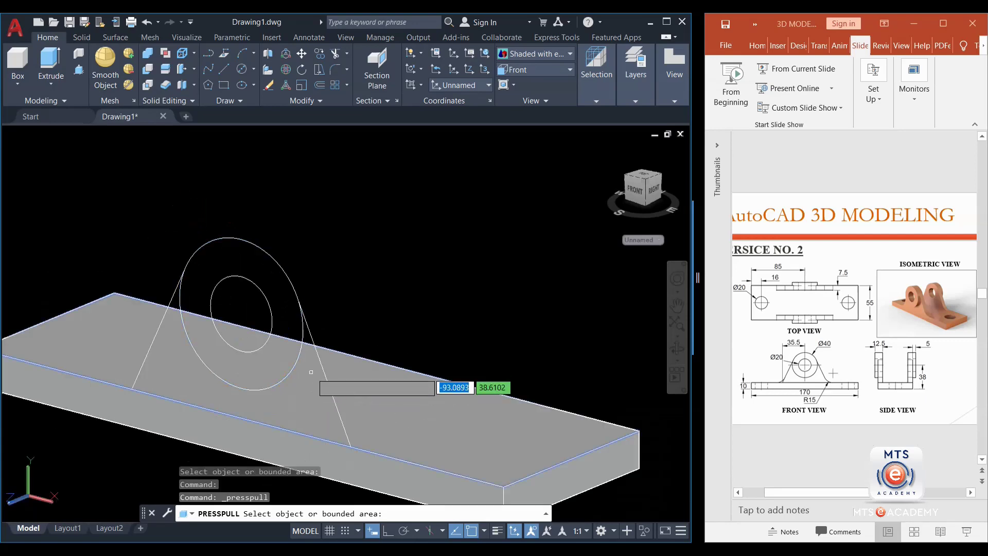
pyautogui.scroll(-4, 310, 372)
pyautogui.keyDown('shift'); pyautogui.moveTo(284, 399); pyautogui.dragTo(287, 381, button='middle'); pyautogui.keyUp('shift')
pyautogui.scroll(5, 262, 360)
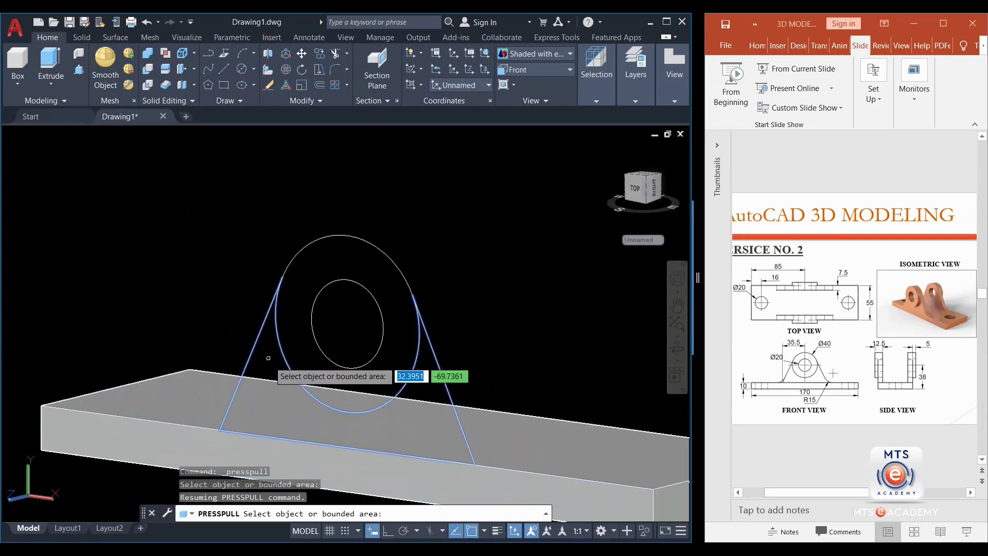
pyautogui.scroll(-2, 267, 362)
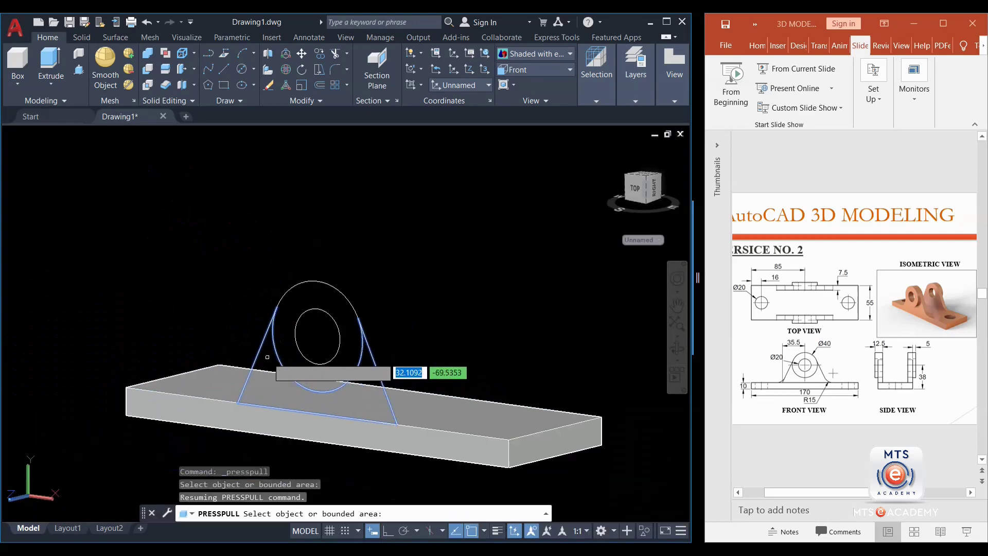
pyautogui.scroll(2, 267, 356)
pyautogui.moveTo(267, 357); pyautogui.dragTo(232, 337, button='middle')
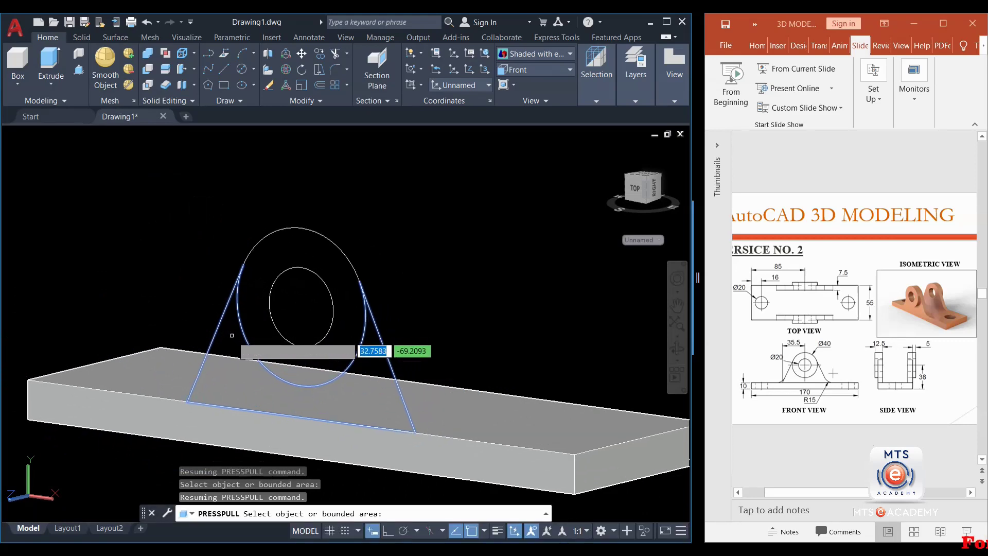
pyautogui.click(231, 335)
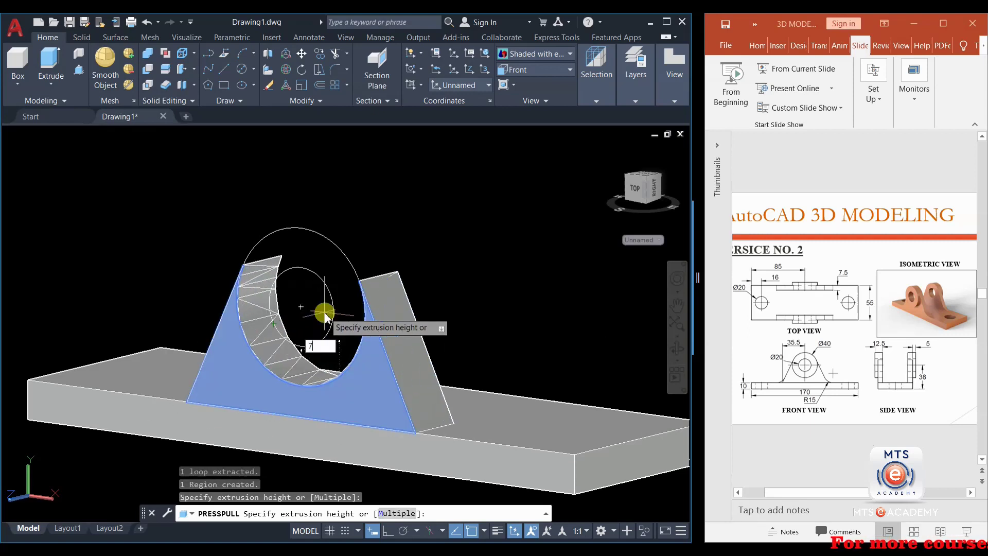
pyautogui.write('7.5')
pyautogui.press('Return')
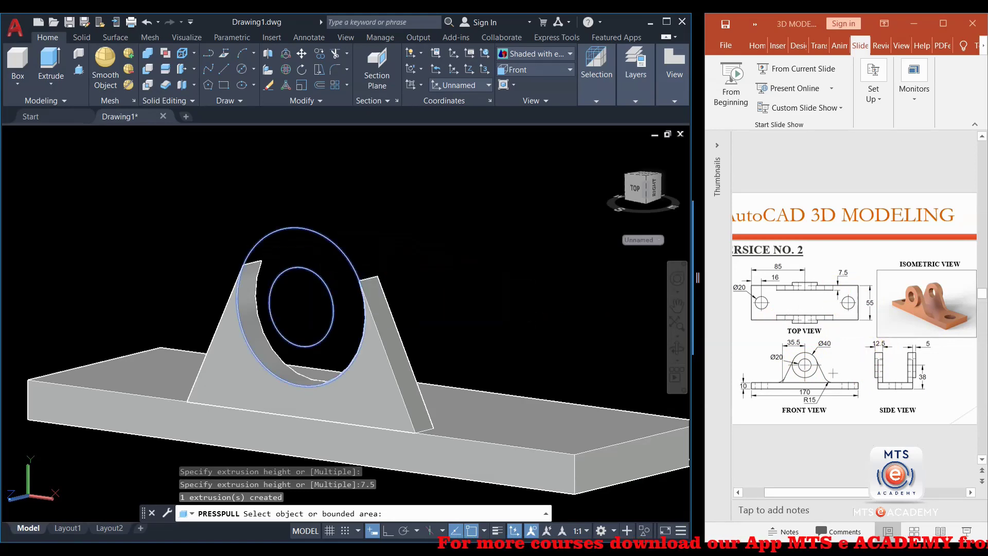
# Step: Press-pull the ring between the two circles 7.5 backward, then press-pull its front face 5 forward to form the boss
pyautogui.click(305, 264)
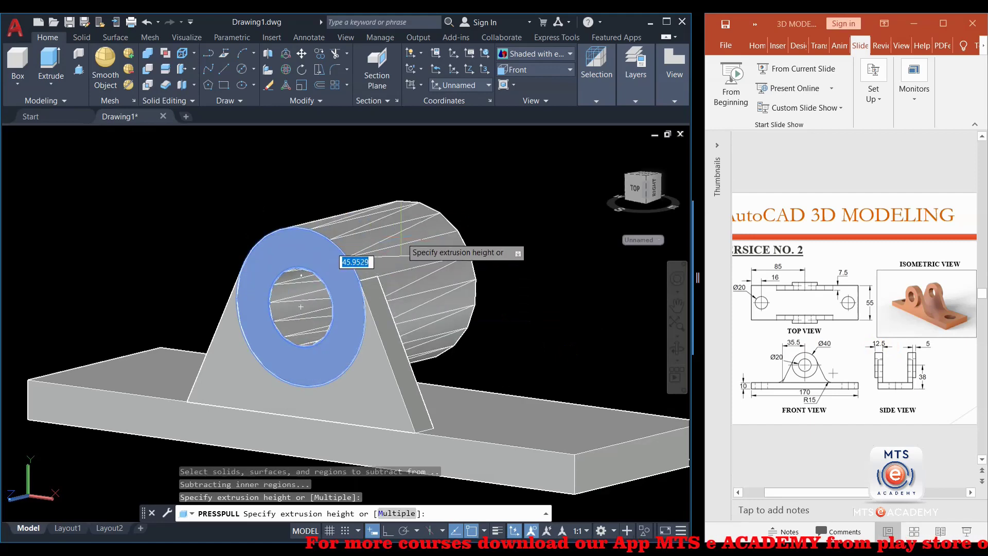
pyautogui.write('7.5')
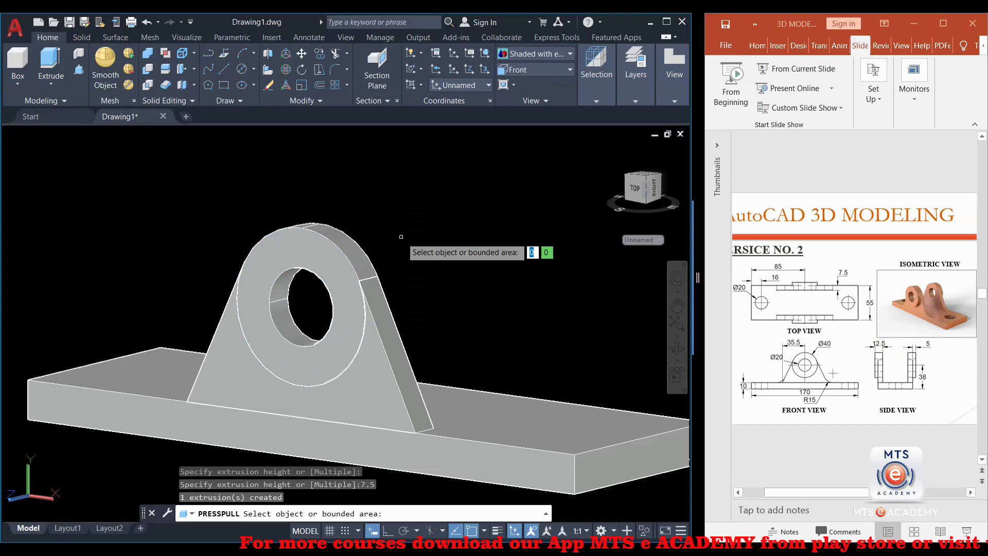
pyautogui.click(329, 267)
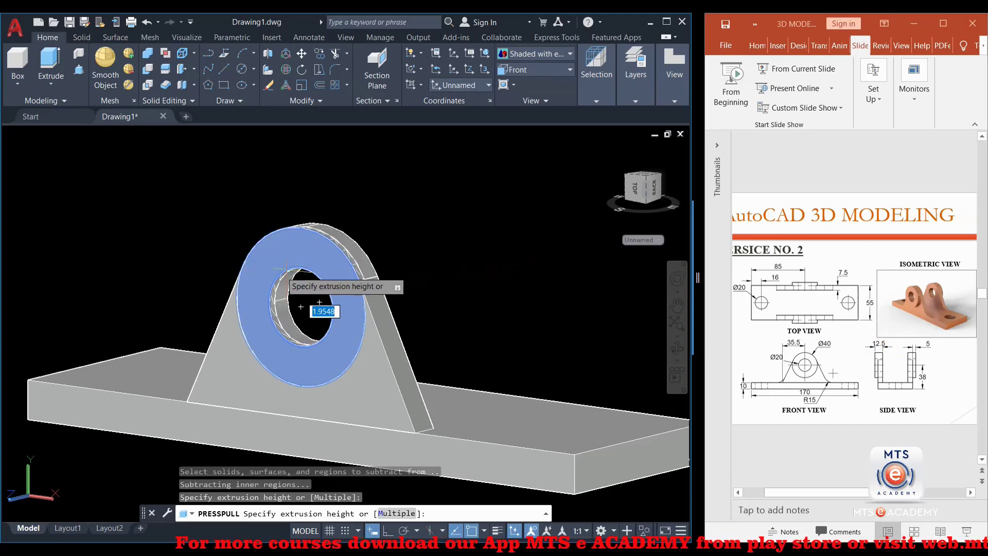
pyautogui.write('5')
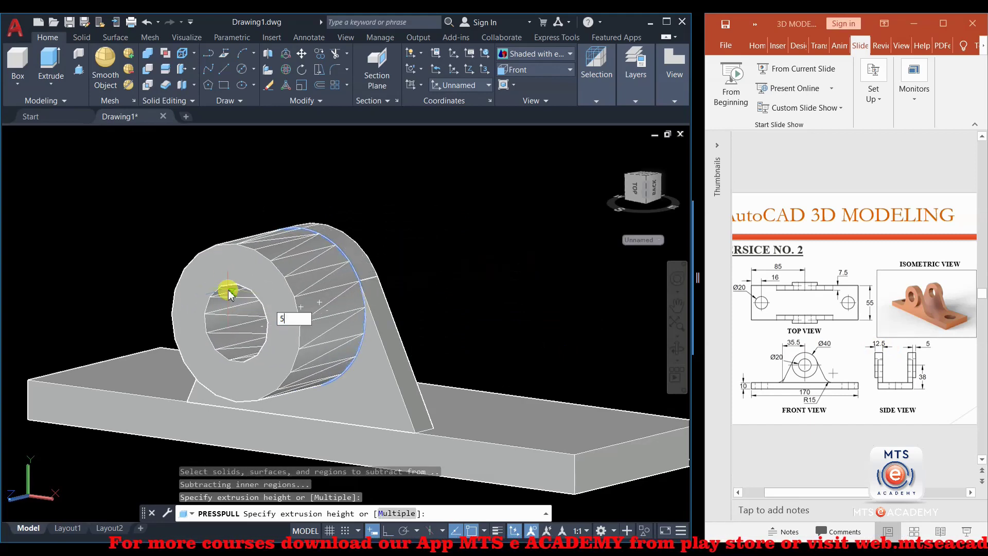
pyautogui.press('Return')
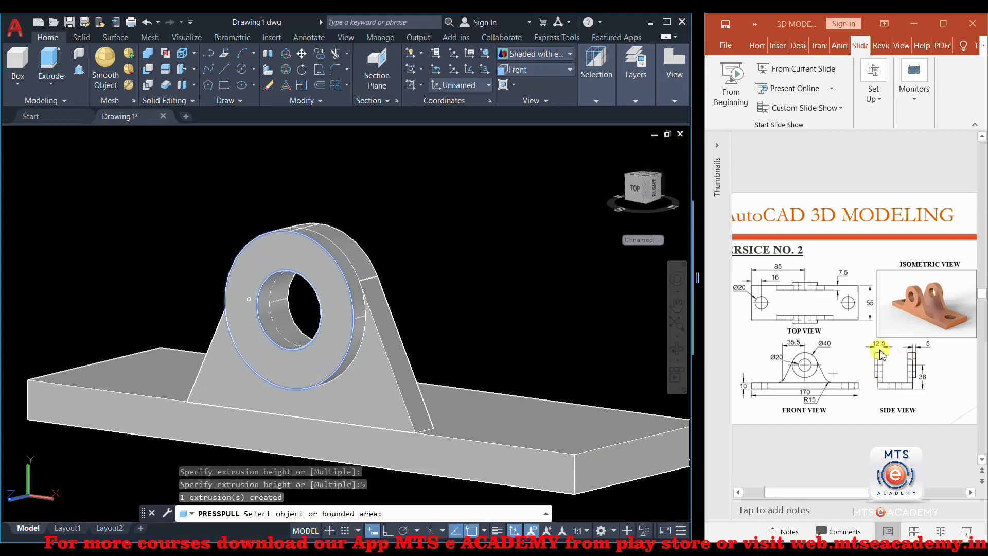
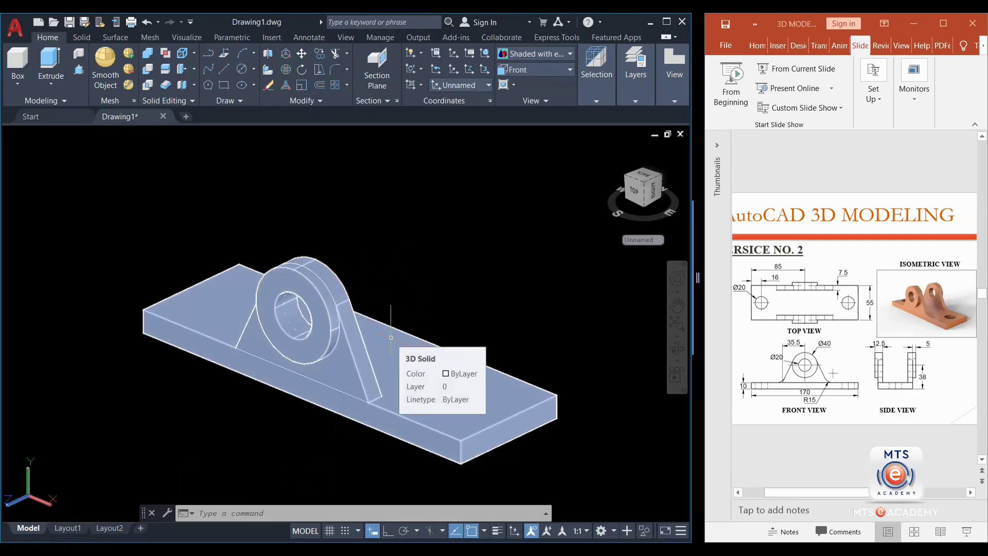
# Step: Undo the last union that included the base plate, and unite only the ring boss and the lug into one solid
pyautogui.hotkey('ctrl', 'z')
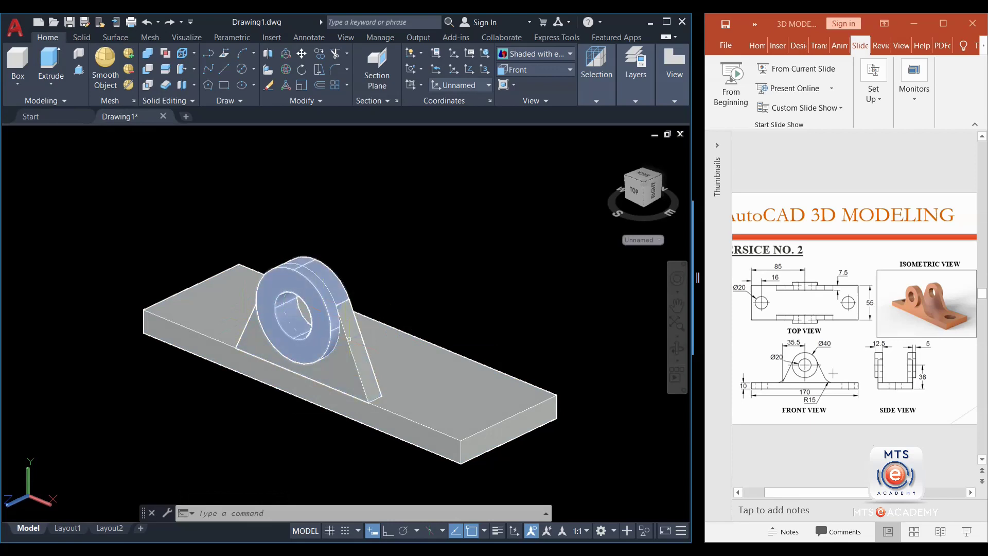
pyautogui.click(148, 53)
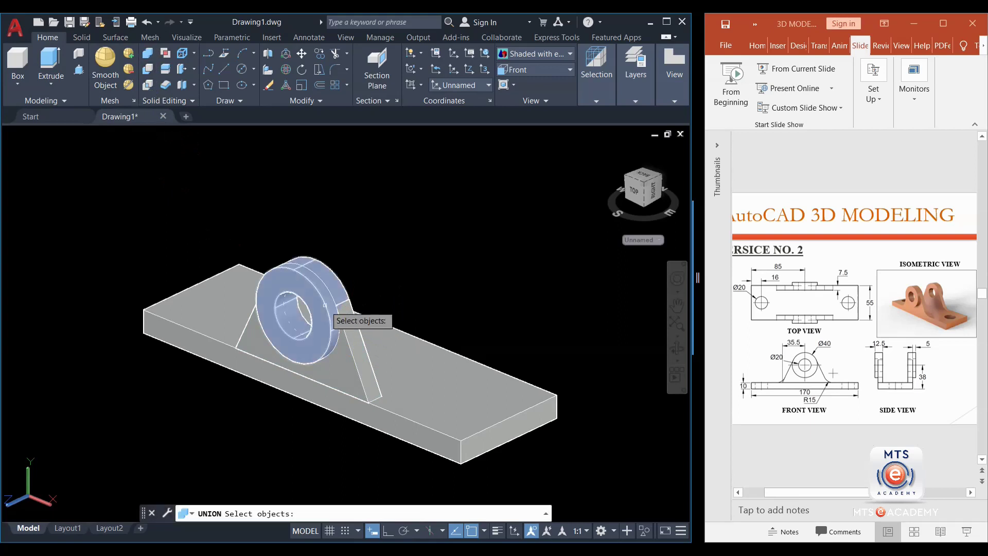
pyautogui.click(303, 279)
pyautogui.click(360, 360)
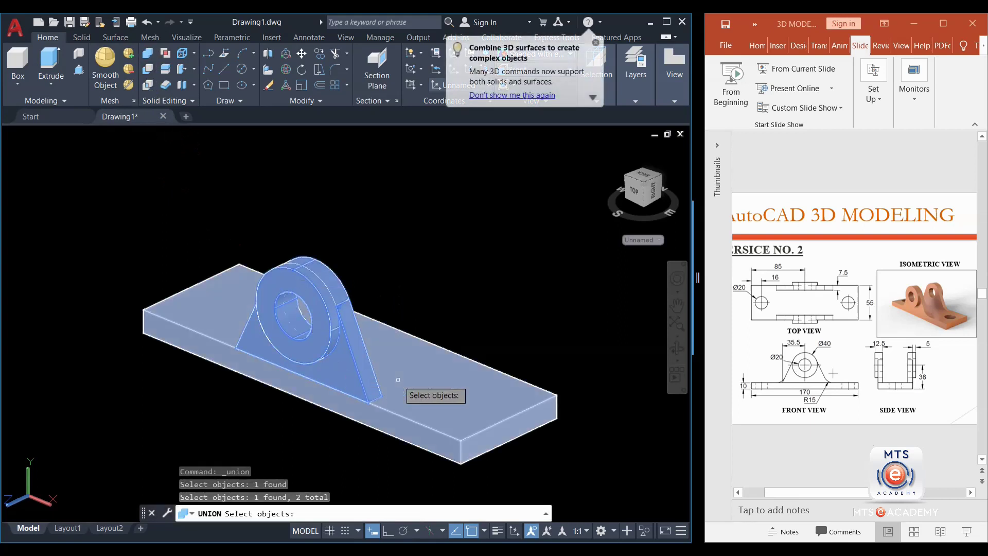
pyautogui.press('Return')
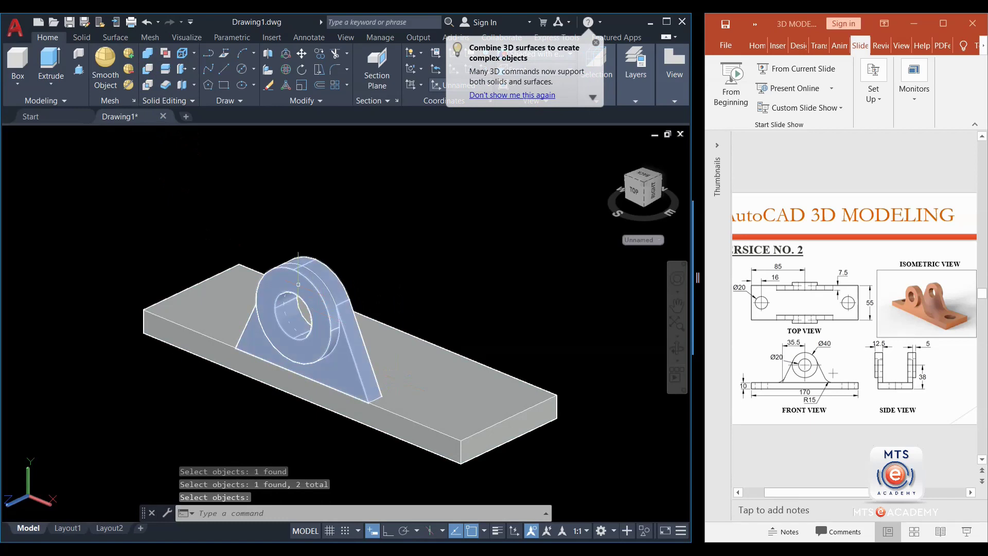
pyautogui.click(299, 284)
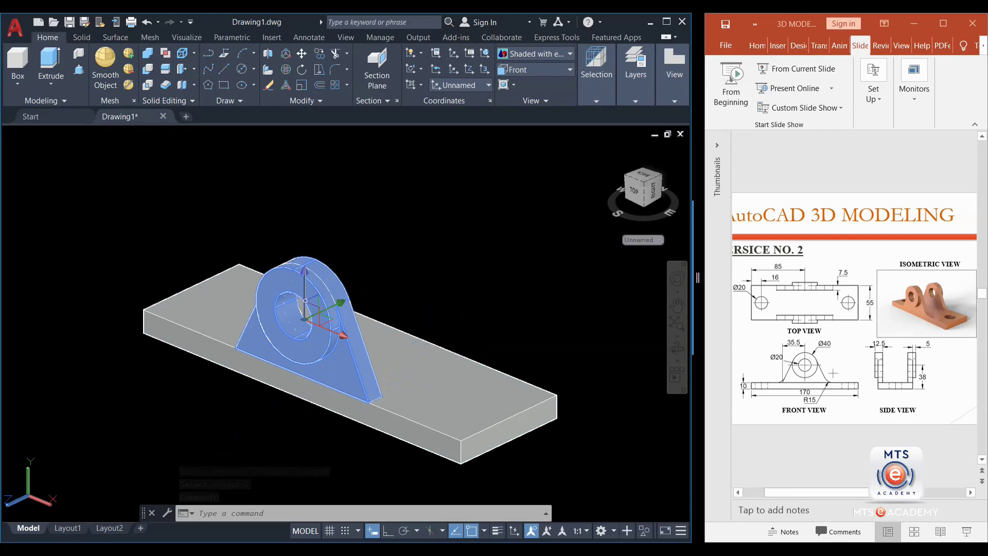
pyautogui.click(214, 277)
pyautogui.keyDown('shift'); pyautogui.click(218, 272); pyautogui.keyUp('shift')
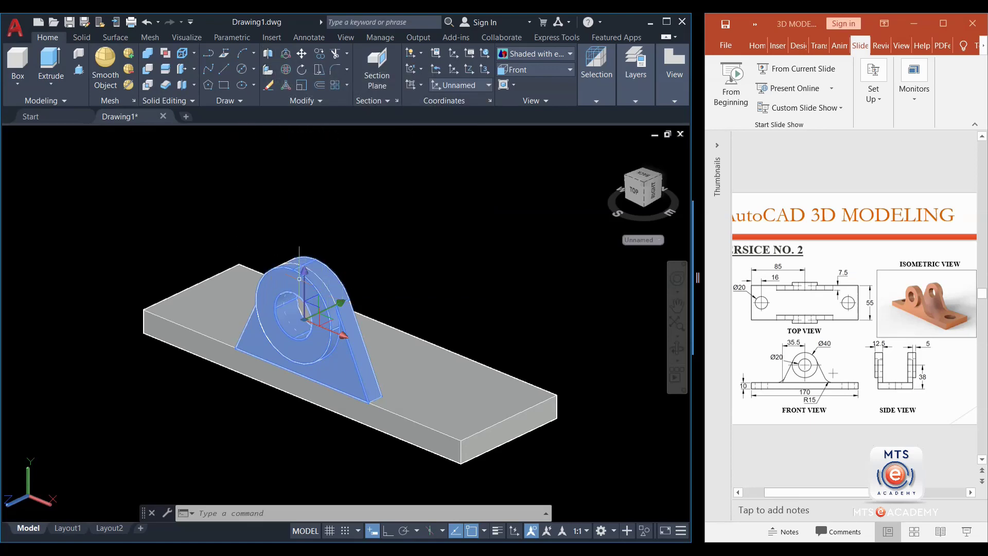
pyautogui.click(268, 53)
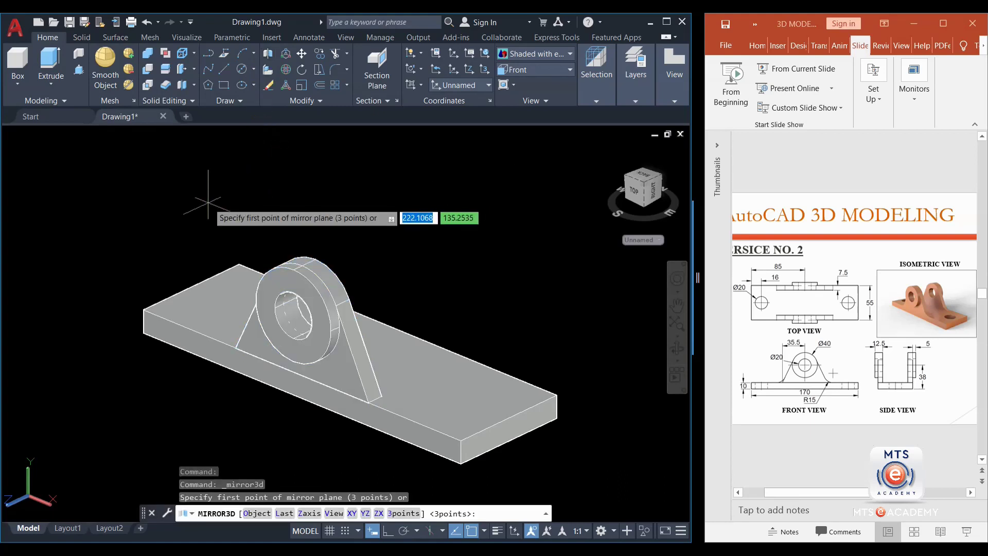
pyautogui.moveTo(208, 200); pyautogui.dragTo(201, 198, button='middle')
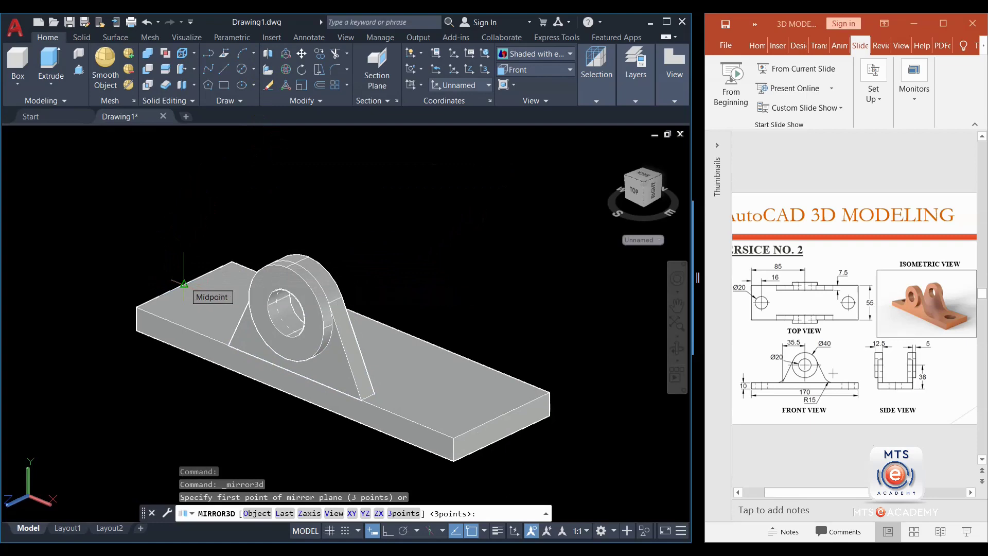
pyautogui.keyDown('shift'); pyautogui.moveTo(442, 349); pyautogui.dragTo(350, 344, button='middle'); pyautogui.keyUp('shift')
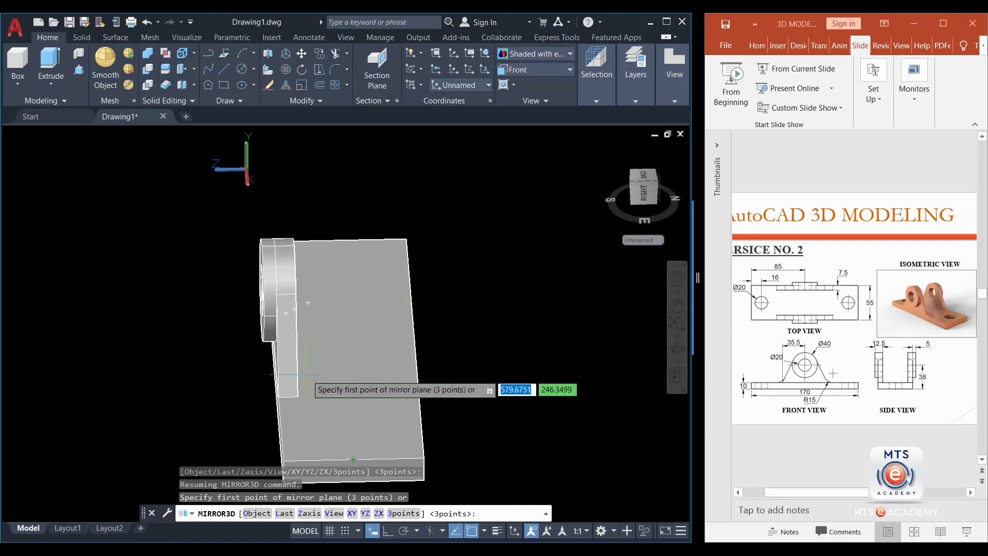
pyautogui.keyDown('shift'); pyautogui.moveTo(361, 355); pyautogui.dragTo(393, 367, button='middle'); pyautogui.keyUp('shift')
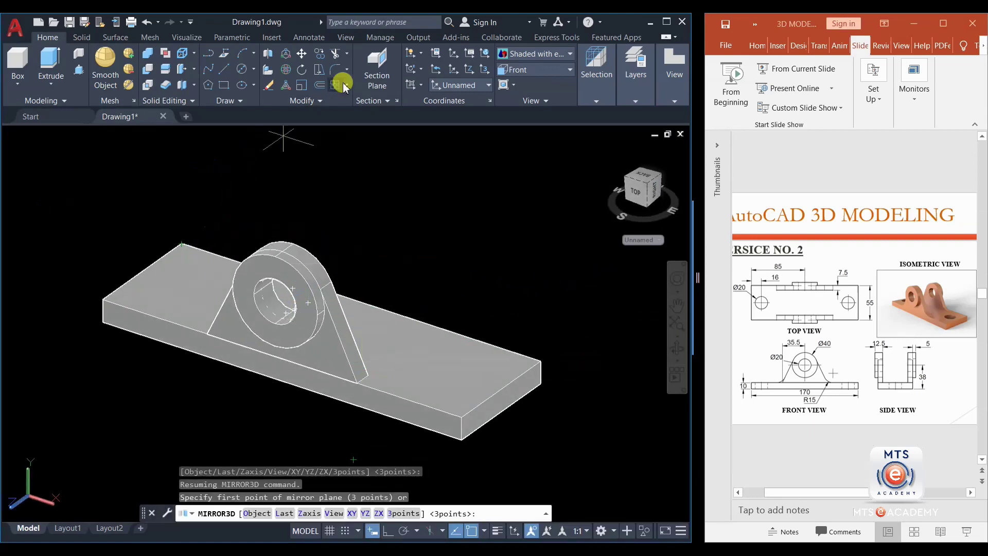
pyautogui.press('Escape')
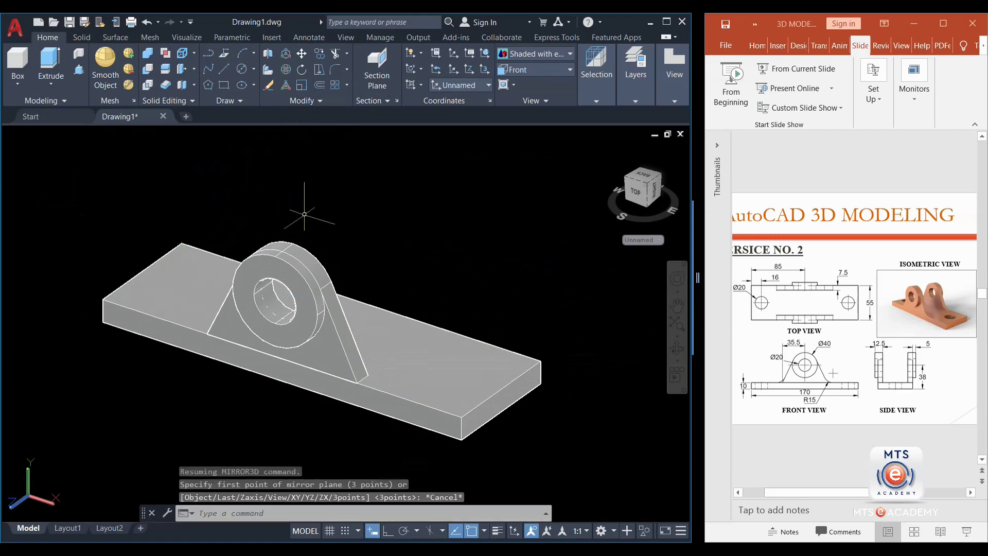
# Step: Mirror the lug in 3D about the plane through the edge midpoints at both ends of the base plate, keeping the source object
pyautogui.click(279, 253)
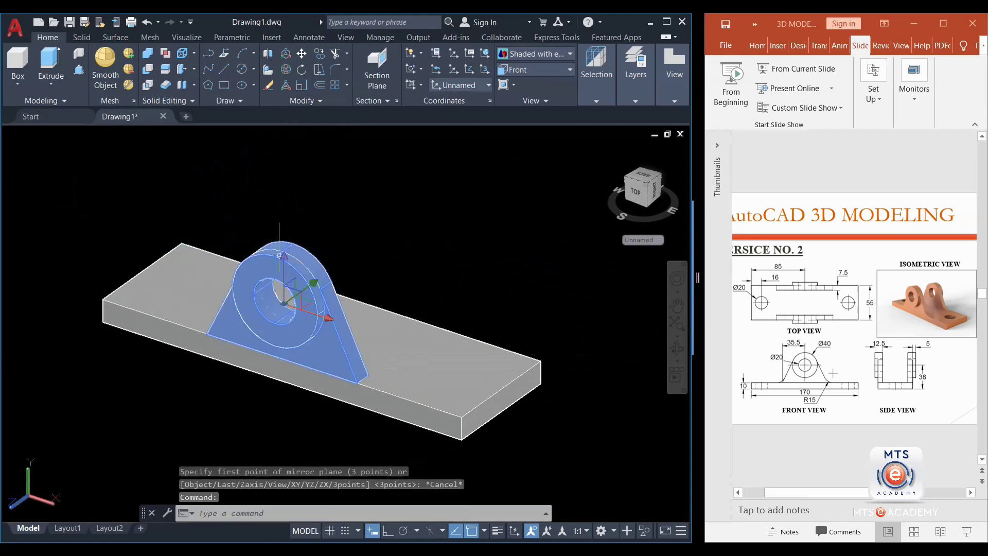
pyautogui.click(267, 53)
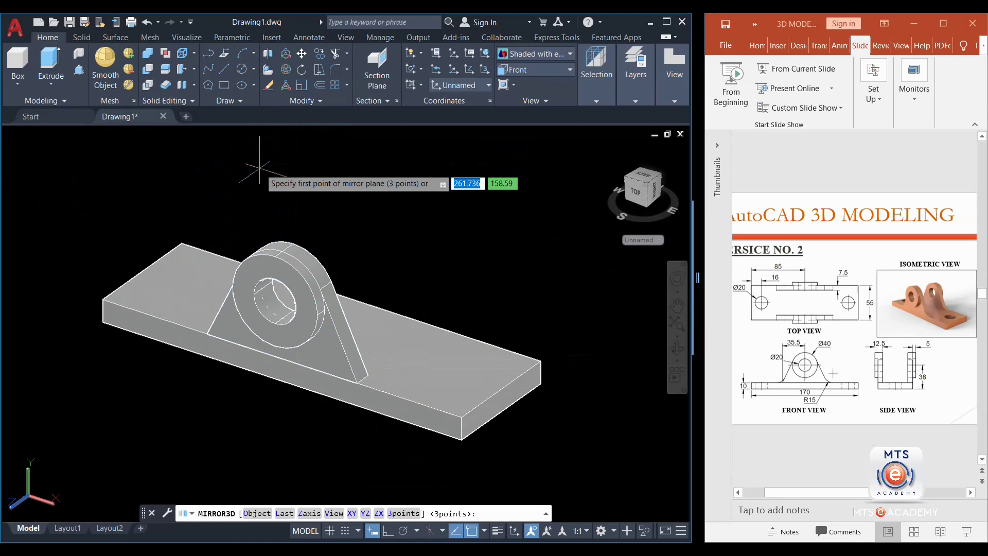
pyautogui.click(142, 270)
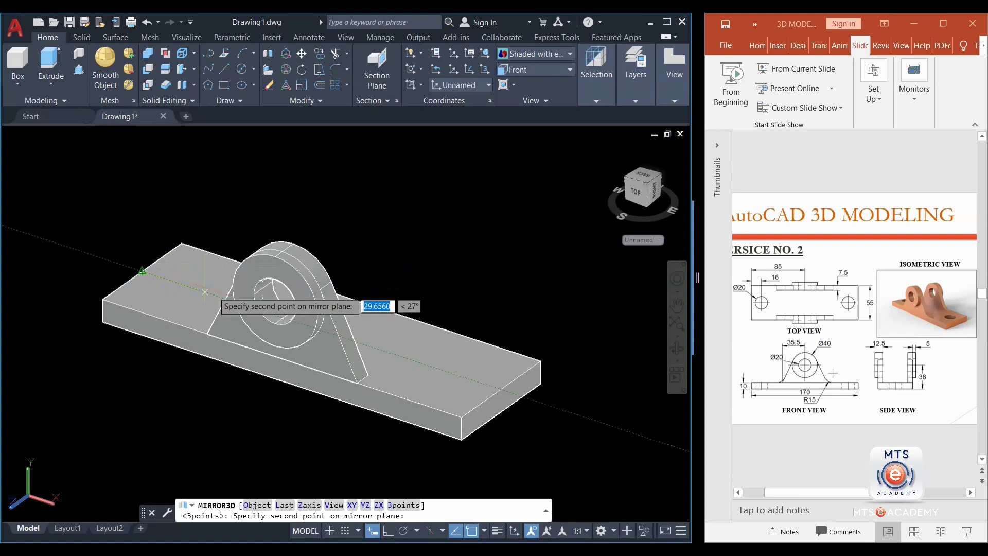
pyautogui.click(501, 387)
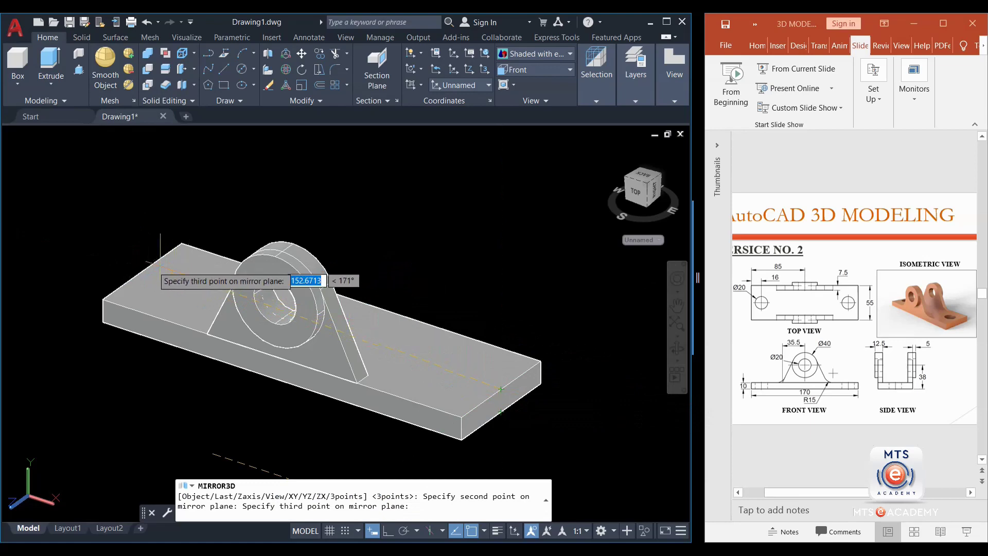
pyautogui.click(500, 410)
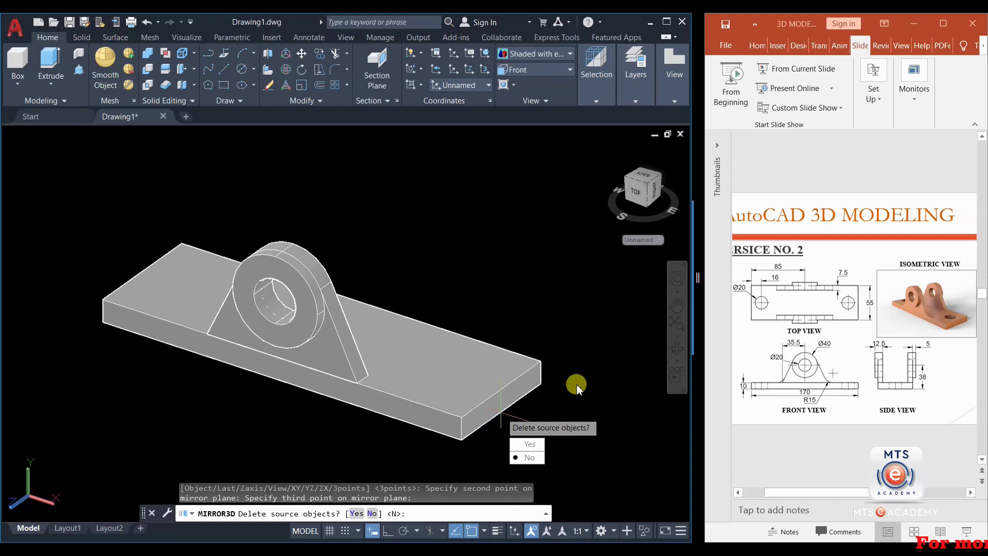
pyautogui.press('Return')
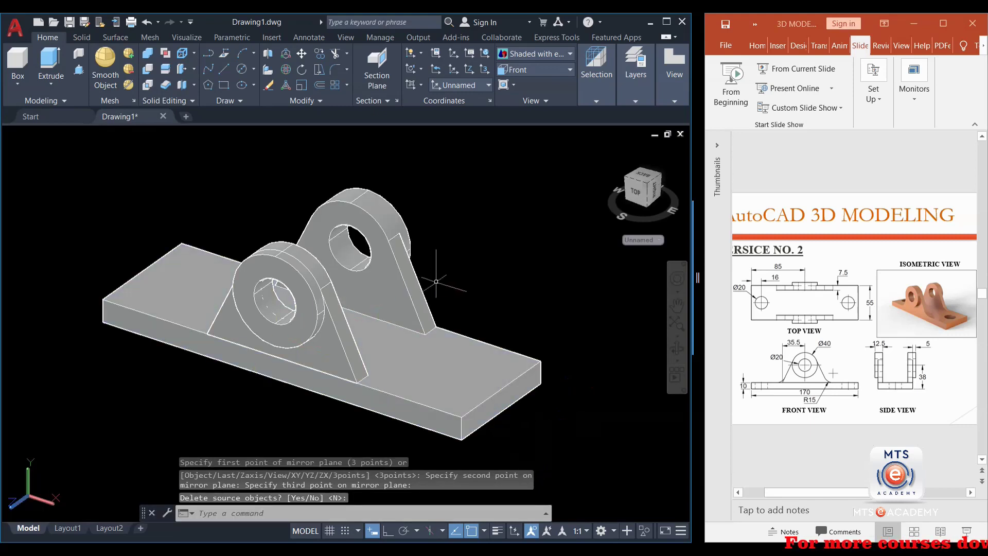
# Step: Unite the front lug, the mirrored rear lug and the base plate into one solid
pyautogui.scroll(-2, 427, 281)
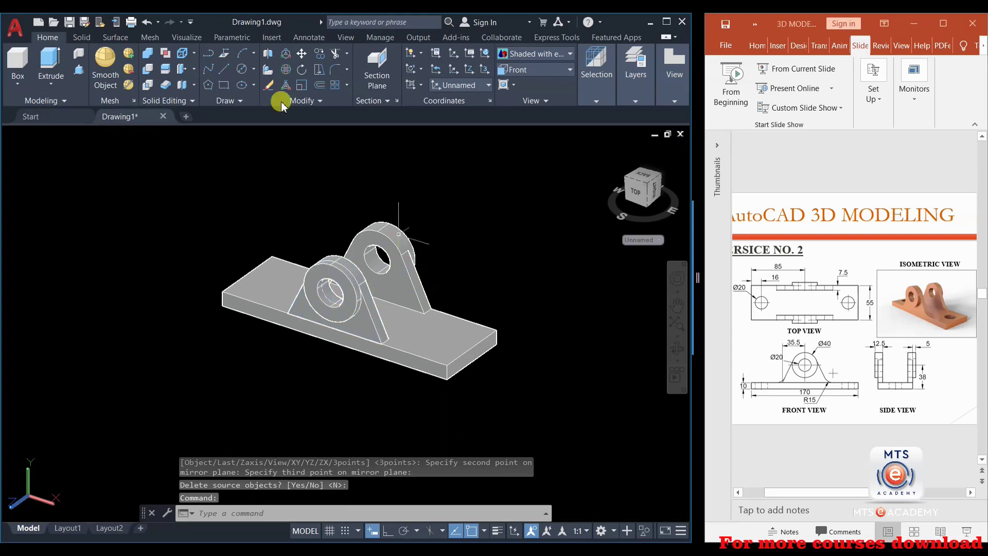
pyautogui.click(163, 54)
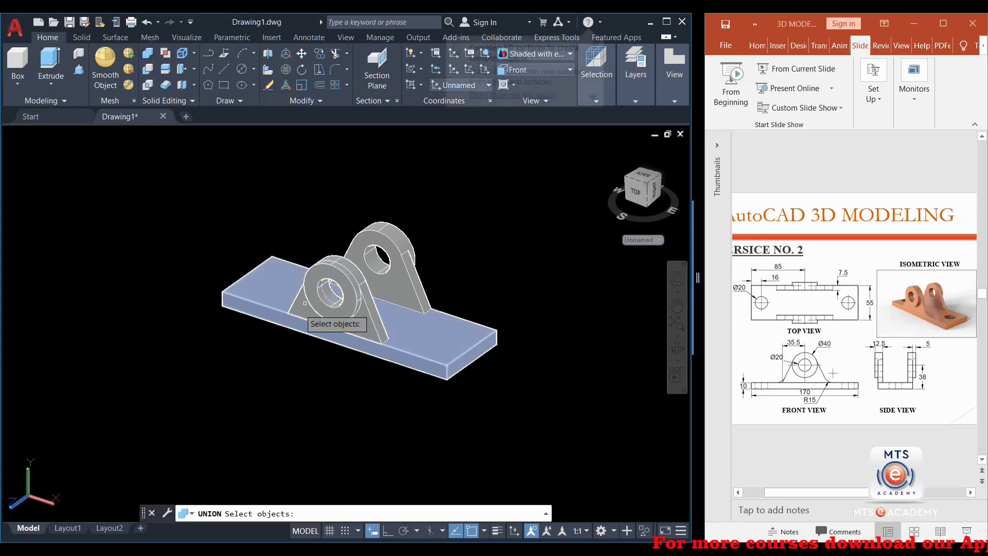
pyautogui.click(305, 308)
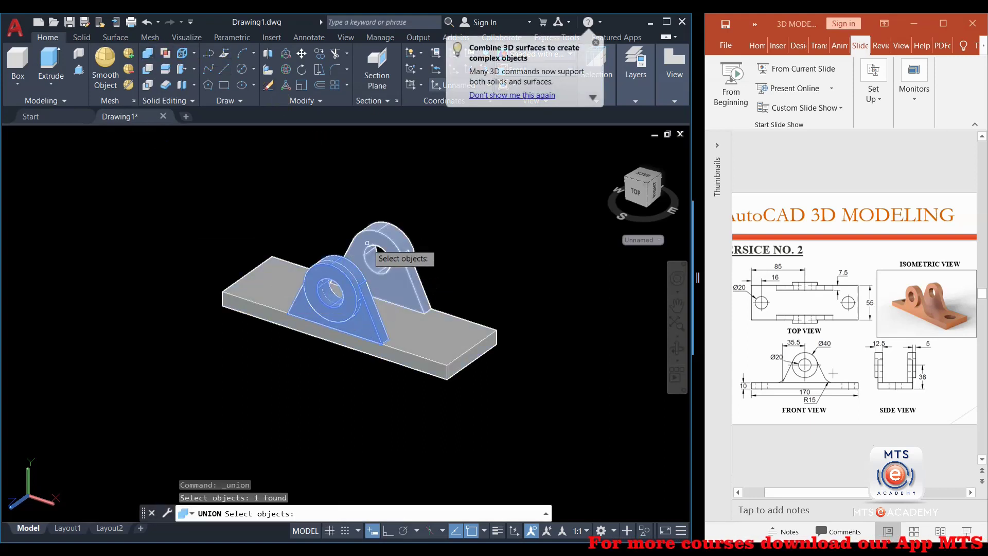
pyautogui.click(367, 247)
pyautogui.click(279, 283)
pyautogui.rightClick(374, 275)
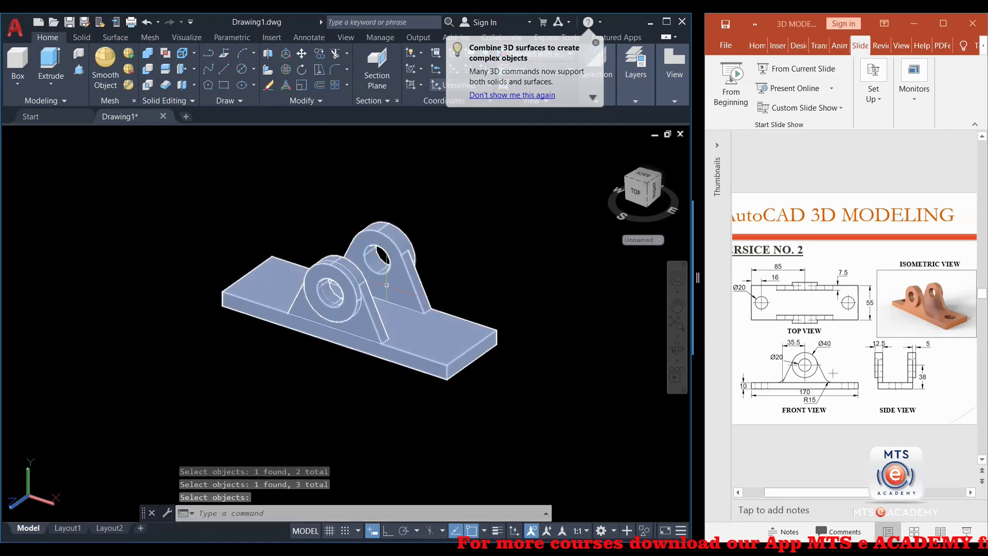
pyautogui.click(384, 313)
pyautogui.press('Escape')
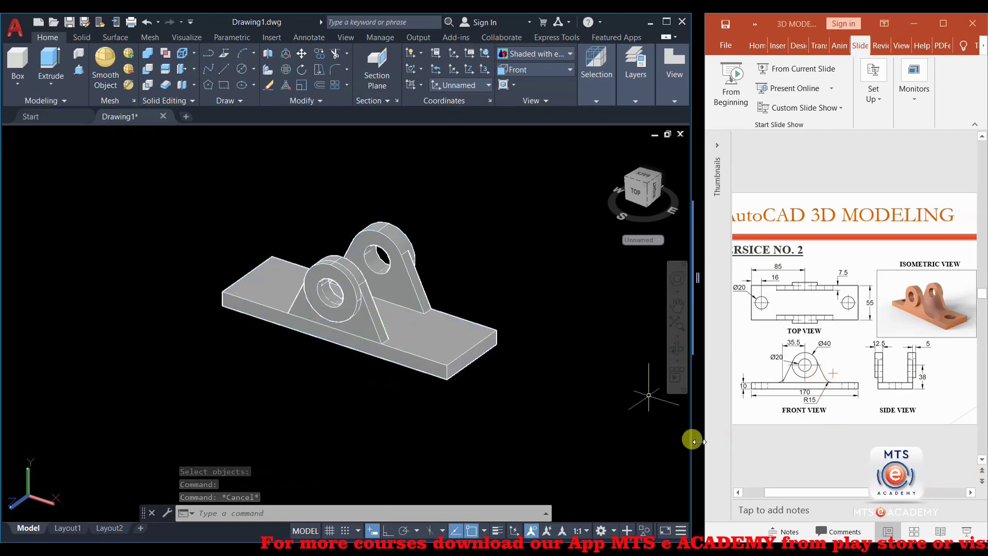
# Step: Start a fillet of radius 15 on the edge where the front lug's sloping right side meets the base plate
pyautogui.scroll(2, 456, 300)
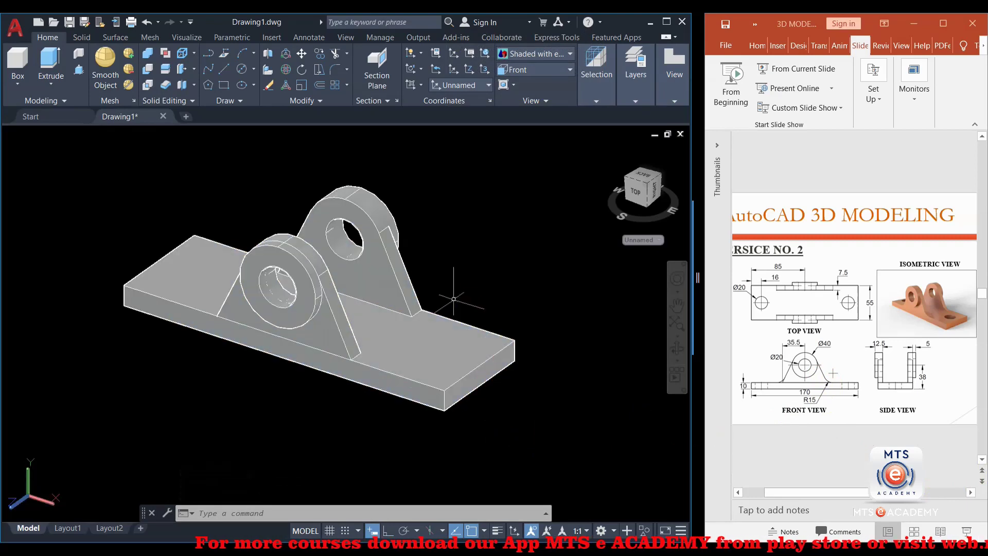
pyautogui.moveTo(447, 238); pyautogui.dragTo(441, 252, button='middle')
pyautogui.press('Escape')
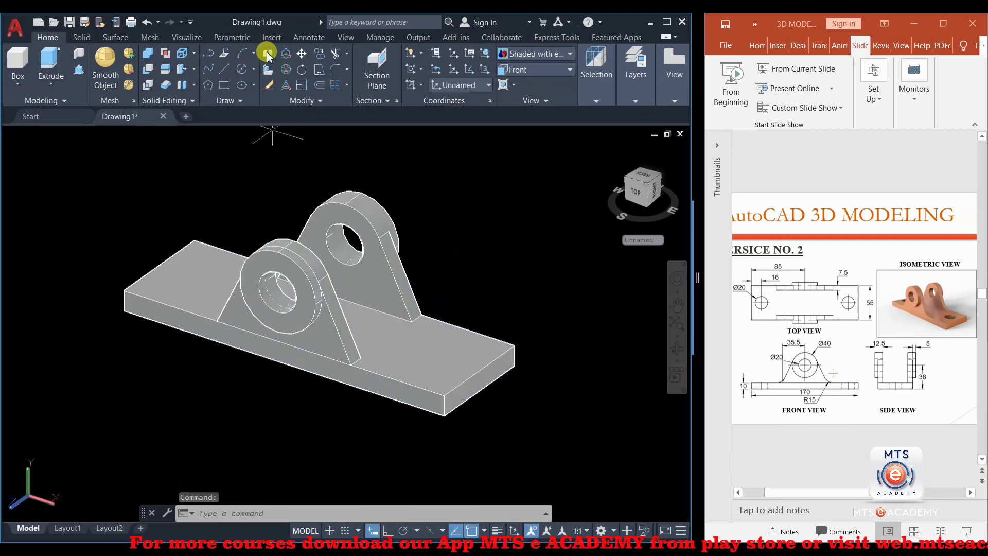
pyautogui.click(336, 70)
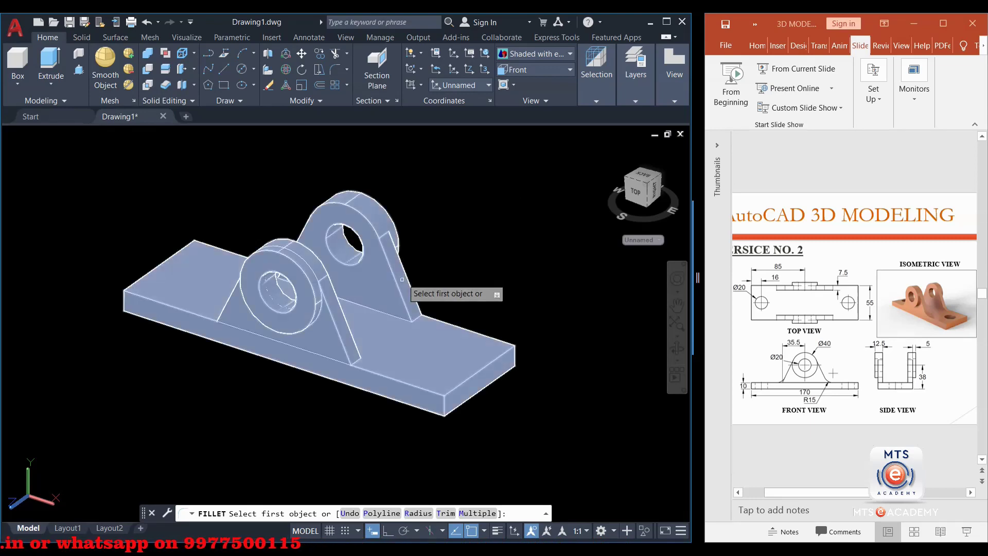
pyautogui.scroll(5, 419, 323)
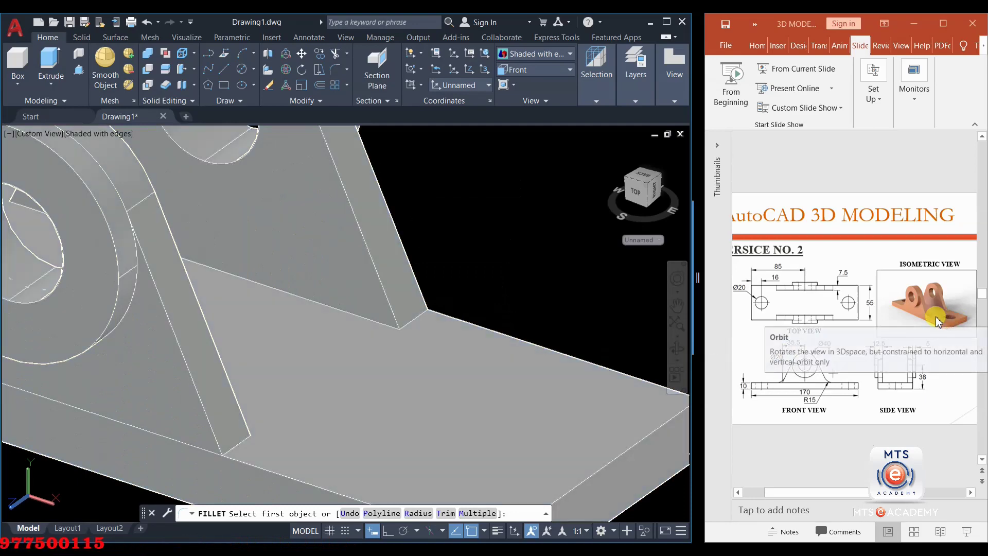
pyautogui.keyDown('ctrl'); pyautogui.scroll(3, 933, 315); pyautogui.keyUp('ctrl')
pyautogui.keyDown('ctrl'); pyautogui.scroll(1, 840, 299); pyautogui.keyUp('ctrl')
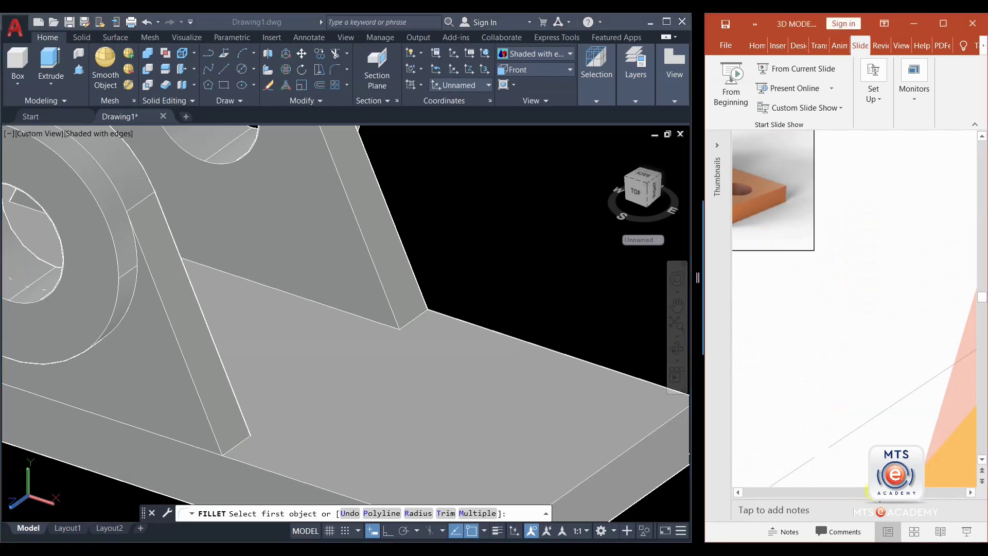
pyautogui.moveTo(869, 491)
pyautogui.mouseDown()
pyautogui.moveTo(801, 486)
pyautogui.moveTo(861, 495)
pyautogui.mouseUp()
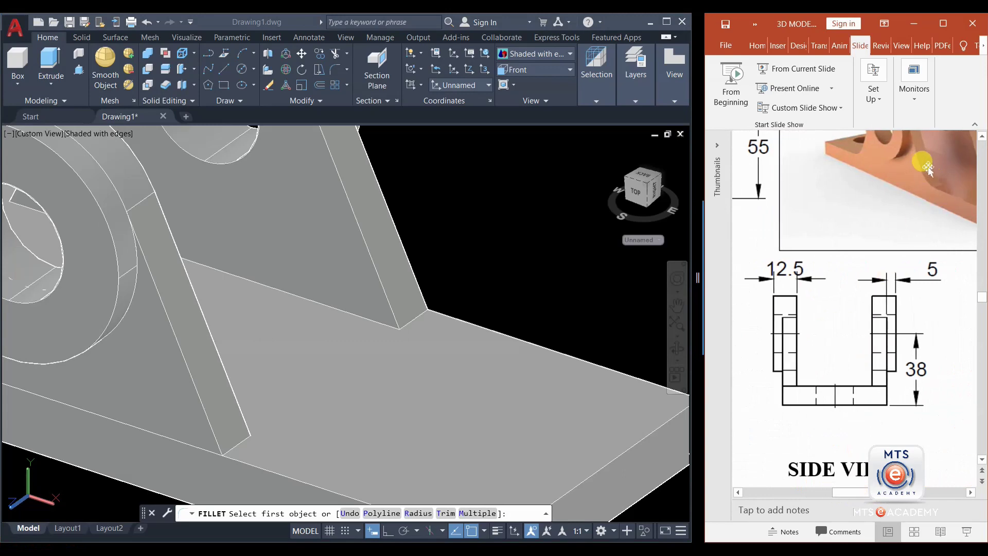
pyautogui.keyDown('ctrl'); pyautogui.scroll(-4, 907, 218); pyautogui.keyUp('ctrl')
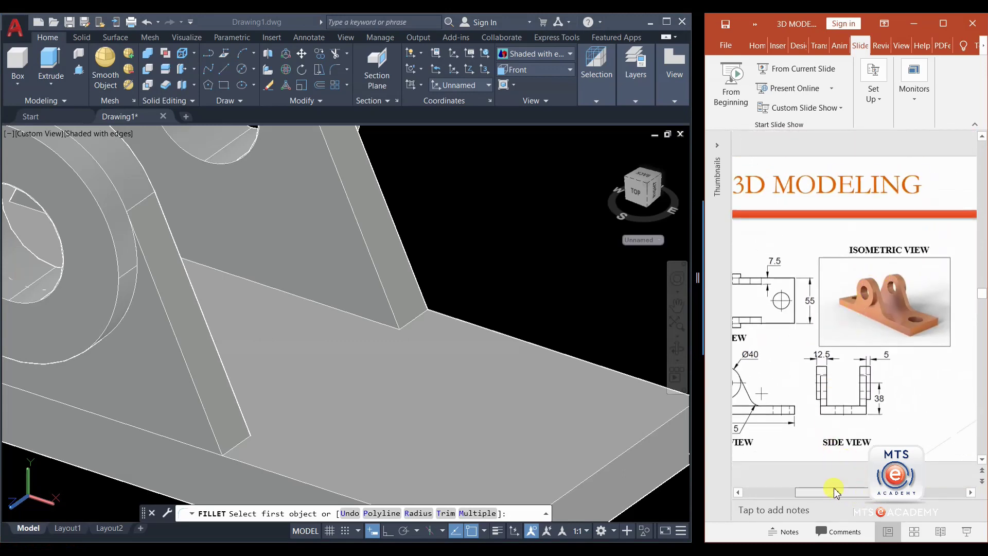
pyautogui.moveTo(861, 493); pyautogui.dragTo(834, 490)
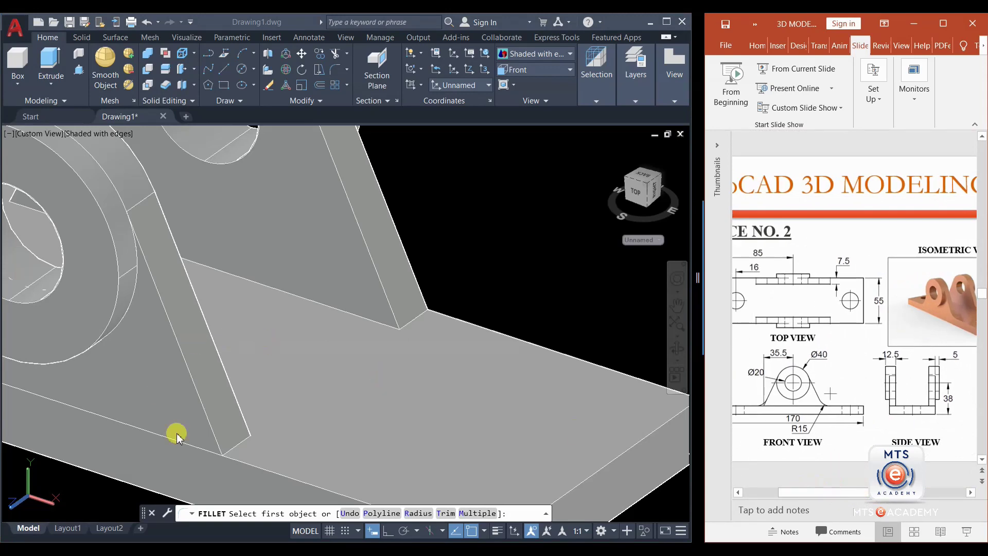
pyautogui.click(435, 270)
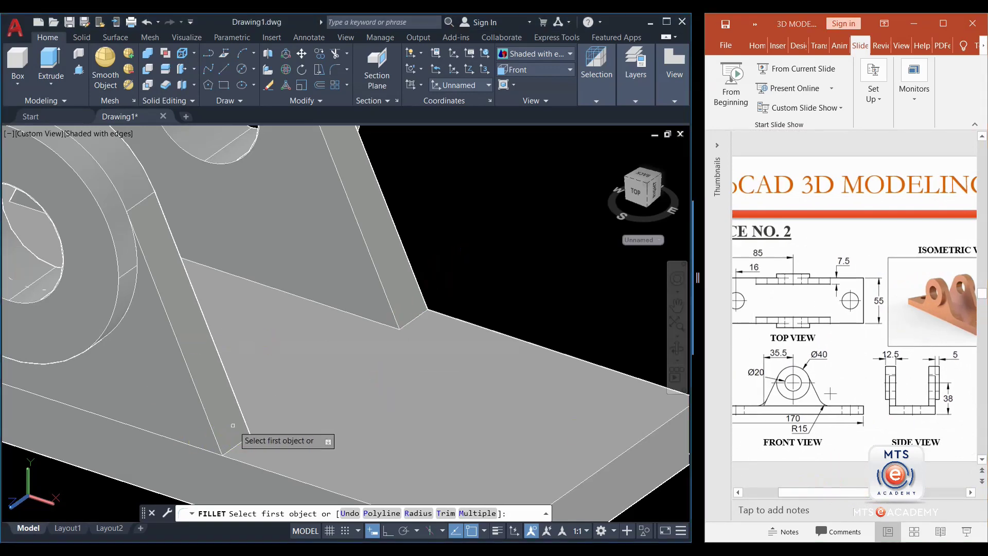
pyautogui.click(242, 441)
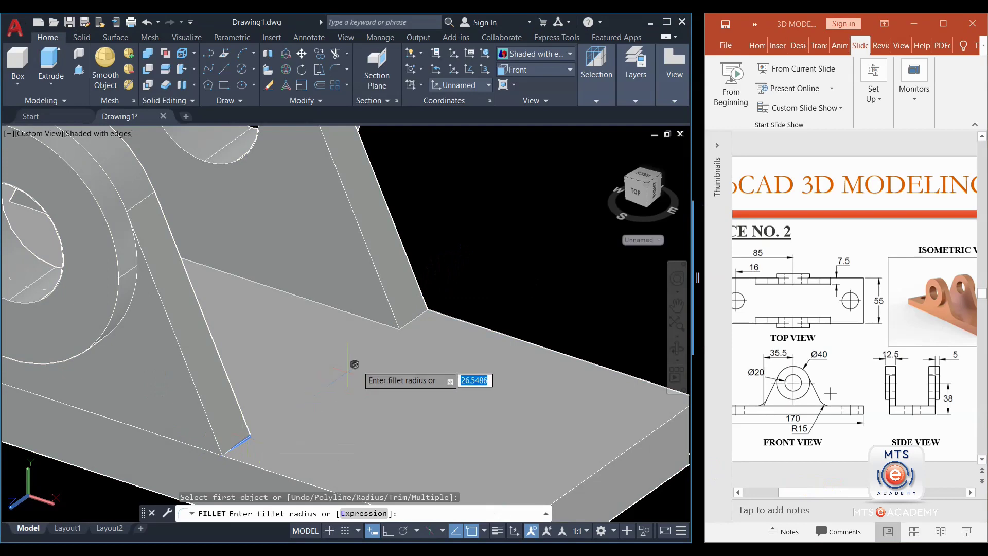
pyautogui.scroll(-3, 402, 350)
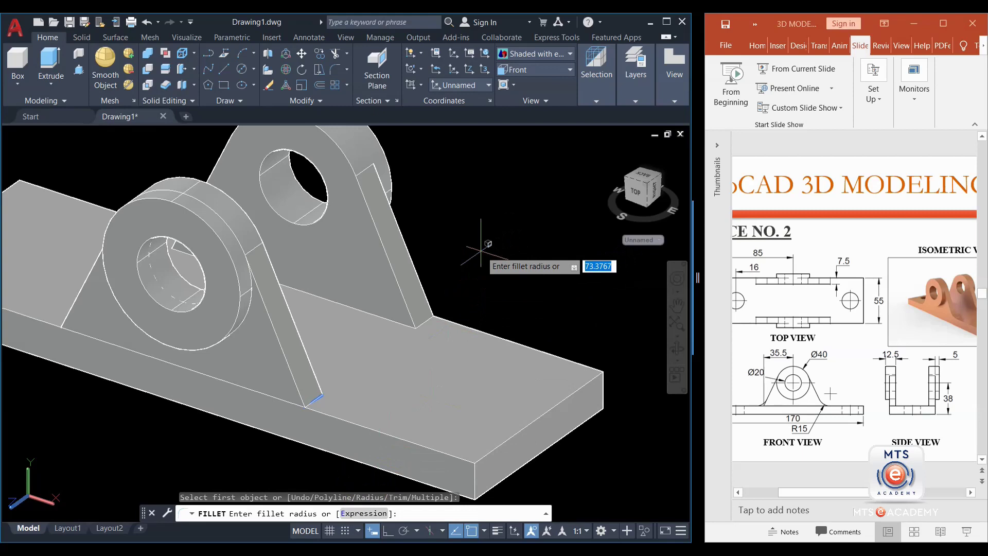
pyautogui.write('15')
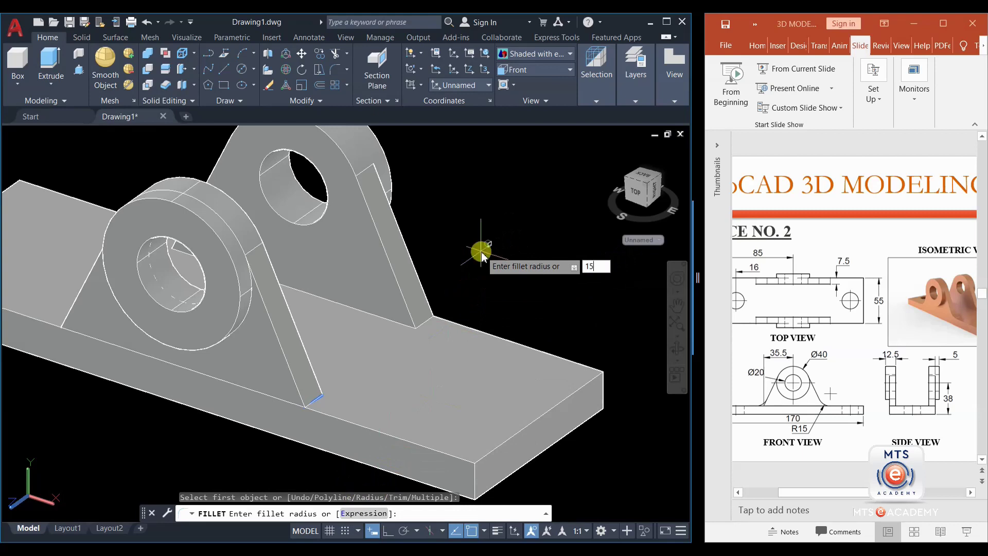
pyautogui.press('Return')
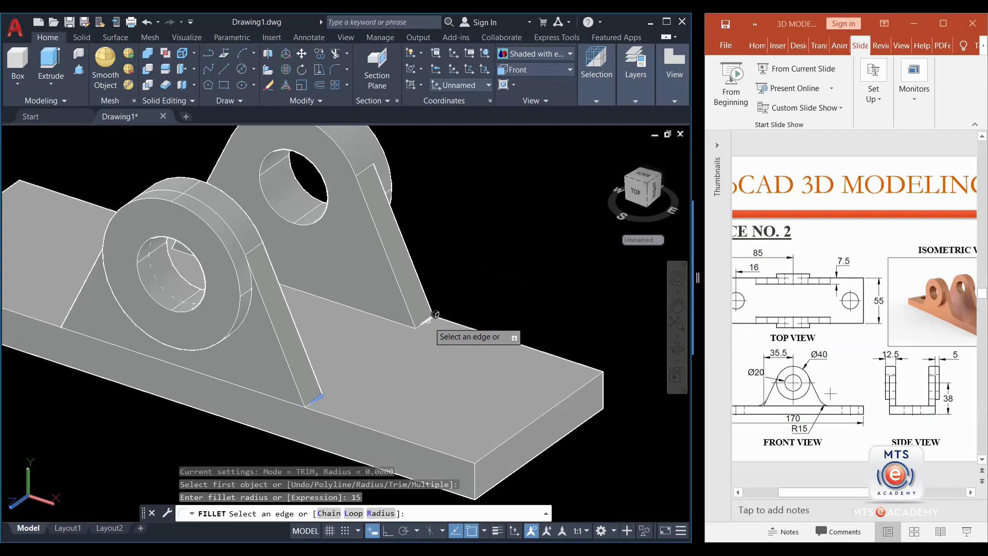
# Step: Add the other three edges where the lugs' sloping ends meet the base plate to the fillet and apply it
pyautogui.click(427, 320)
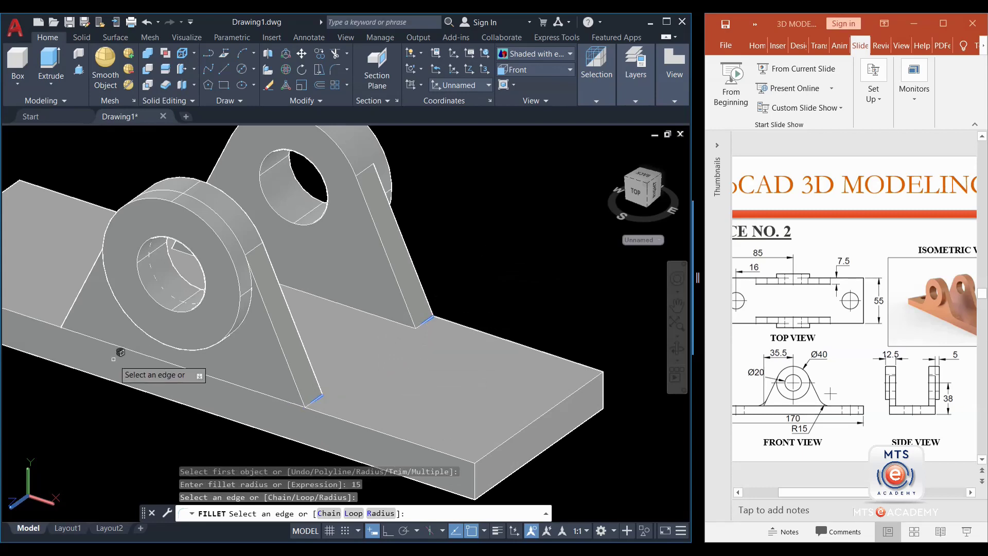
pyautogui.keyDown('shift'); pyautogui.moveTo(117, 355); pyautogui.dragTo(239, 371, button='middle'); pyautogui.keyUp('shift')
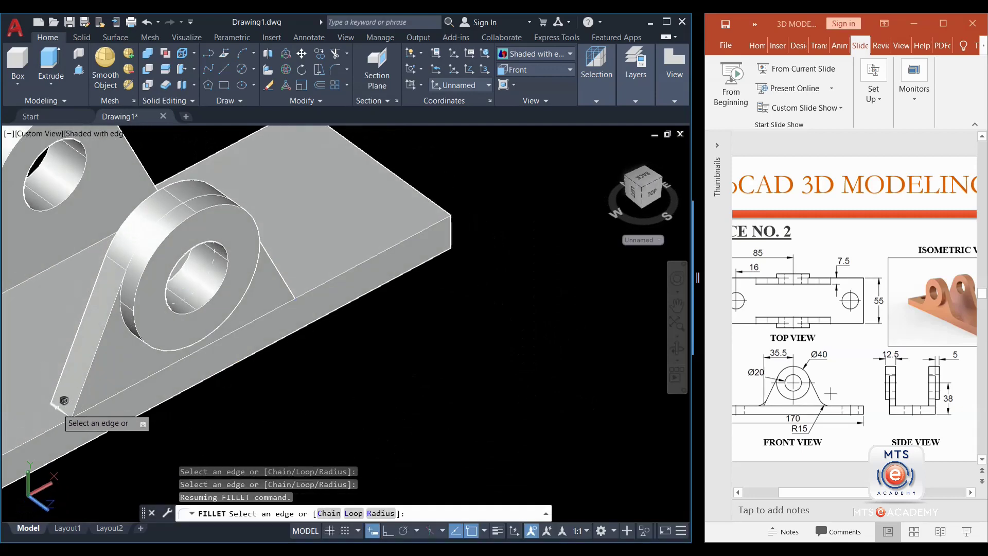
pyautogui.moveTo(171, 394); pyautogui.dragTo(260, 367, button='middle')
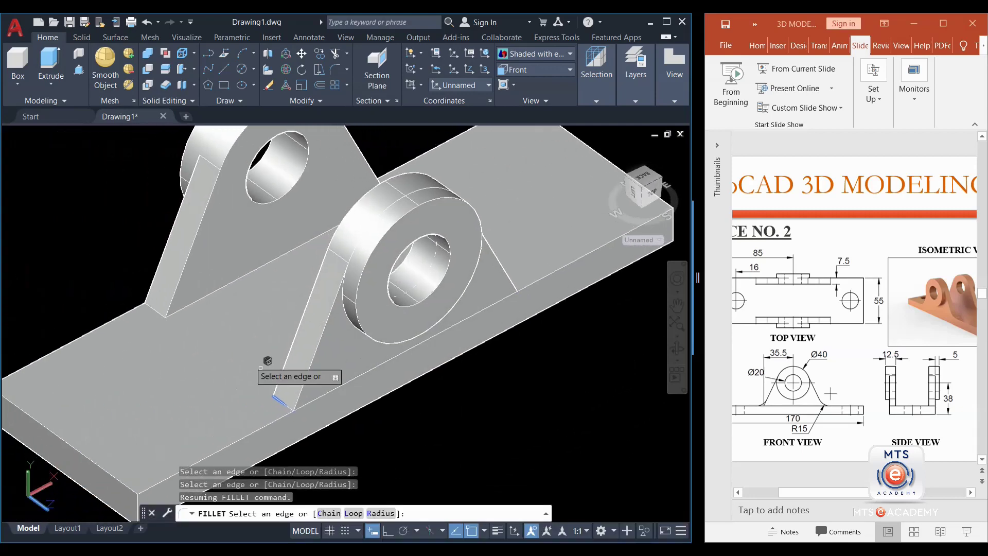
pyautogui.click(154, 309)
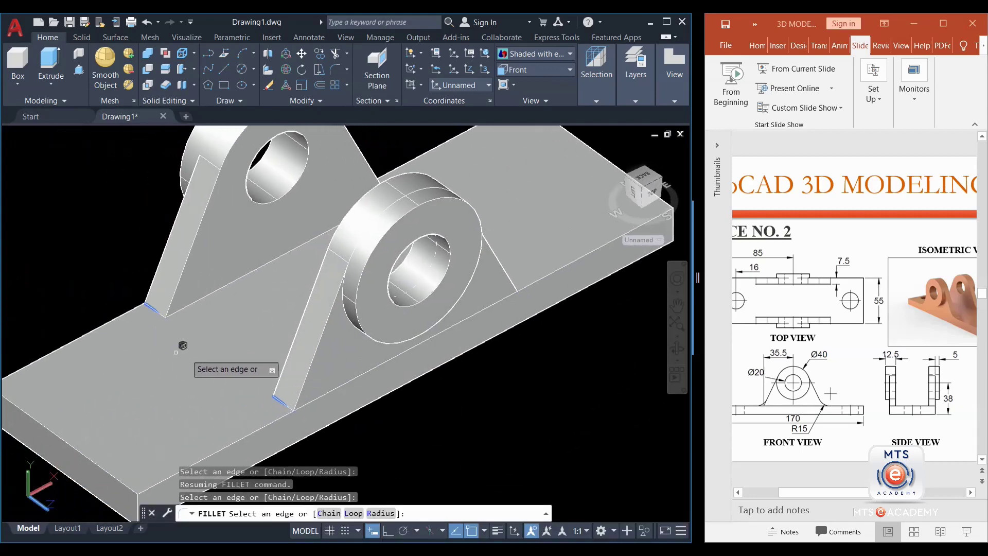
pyautogui.scroll(-5, 175, 352)
pyautogui.keyDown('shift'); pyautogui.moveTo(280, 363); pyautogui.dragTo(144, 353, button='middle'); pyautogui.keyUp('shift')
pyautogui.scroll(2, 198, 371)
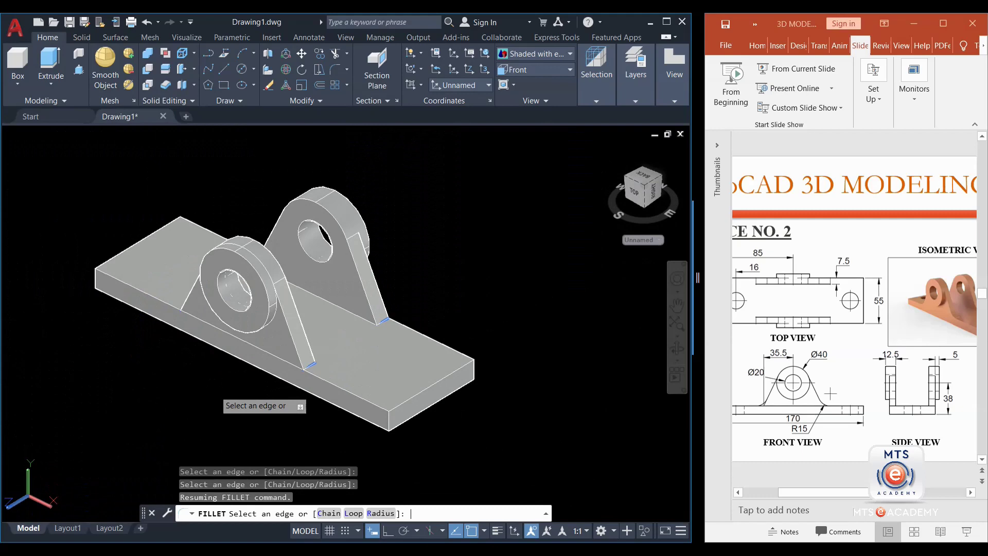
pyautogui.press('Return')
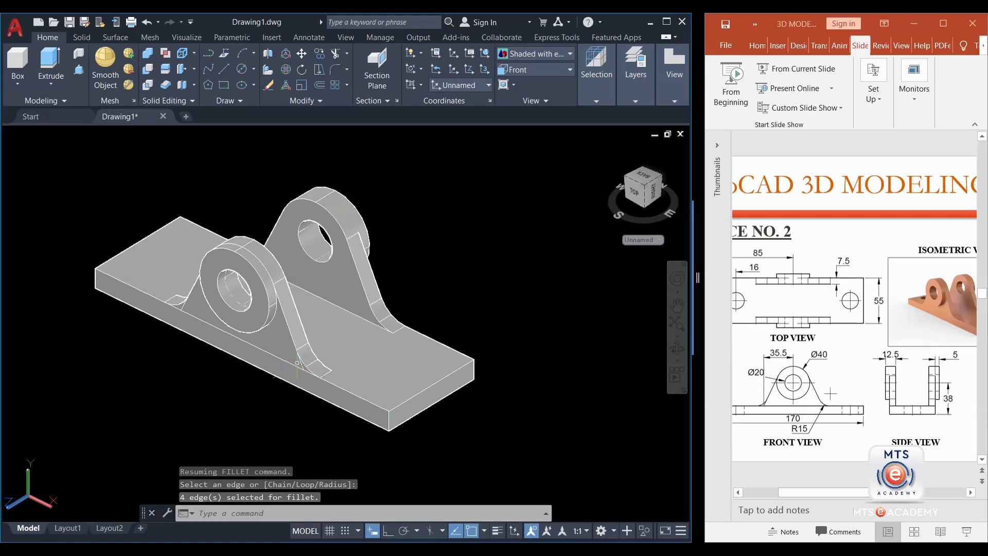
# Step: Inspect the filleted bracket and compare it with the dimensioned views on the exercise sheet
pyautogui.scroll(-2, 301, 362)
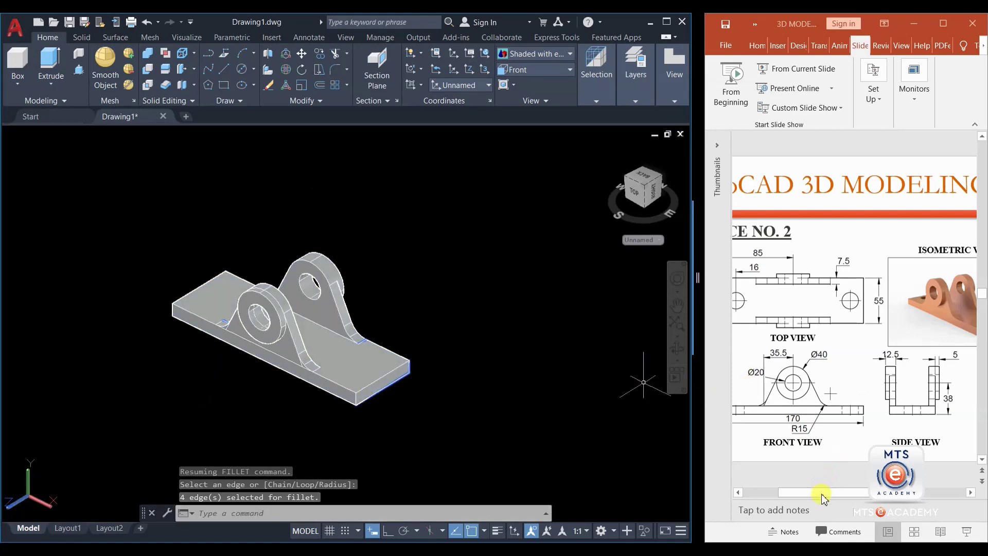
pyautogui.moveTo(822, 495); pyautogui.dragTo(771, 496)
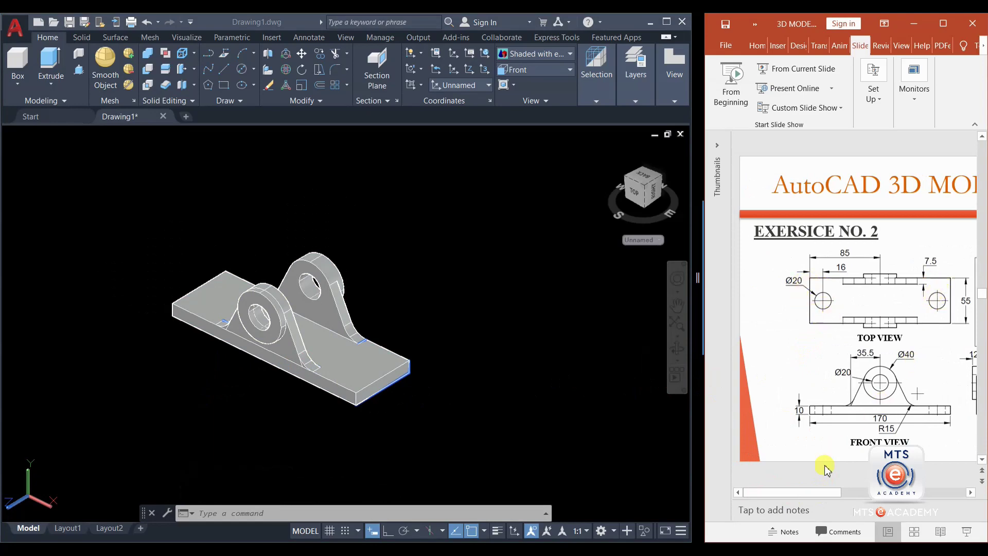
pyautogui.moveTo(824, 493); pyautogui.dragTo(855, 494)
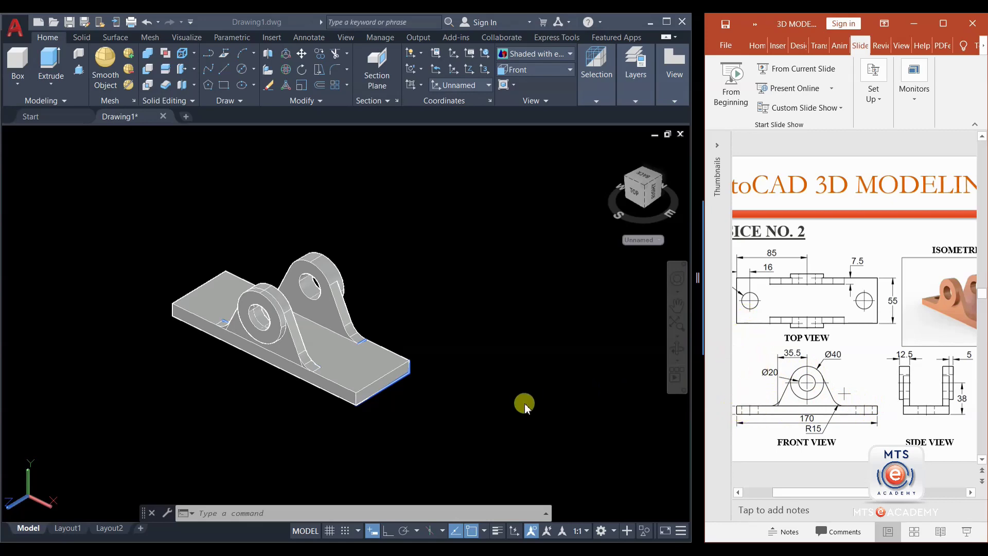
pyautogui.click(435, 405)
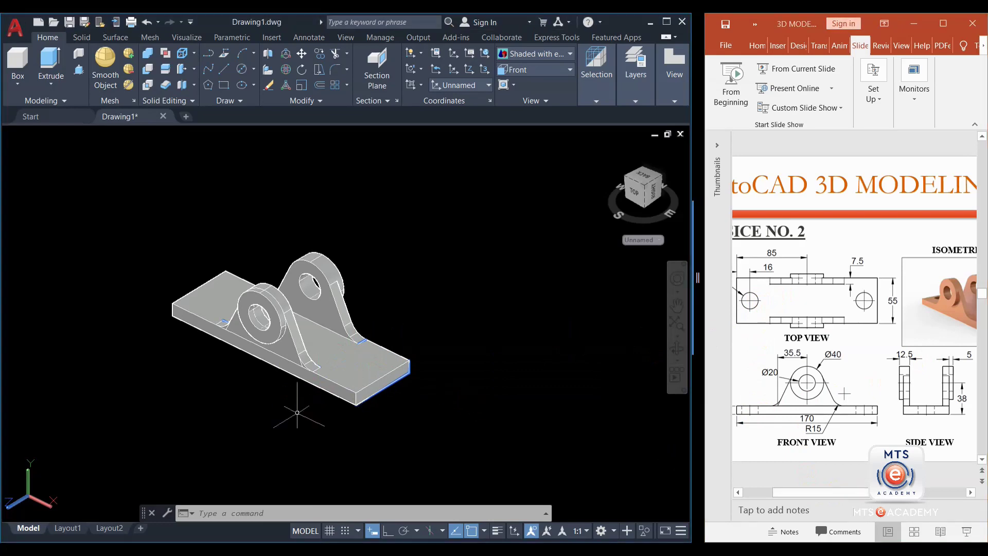
pyautogui.scroll(3, 288, 391)
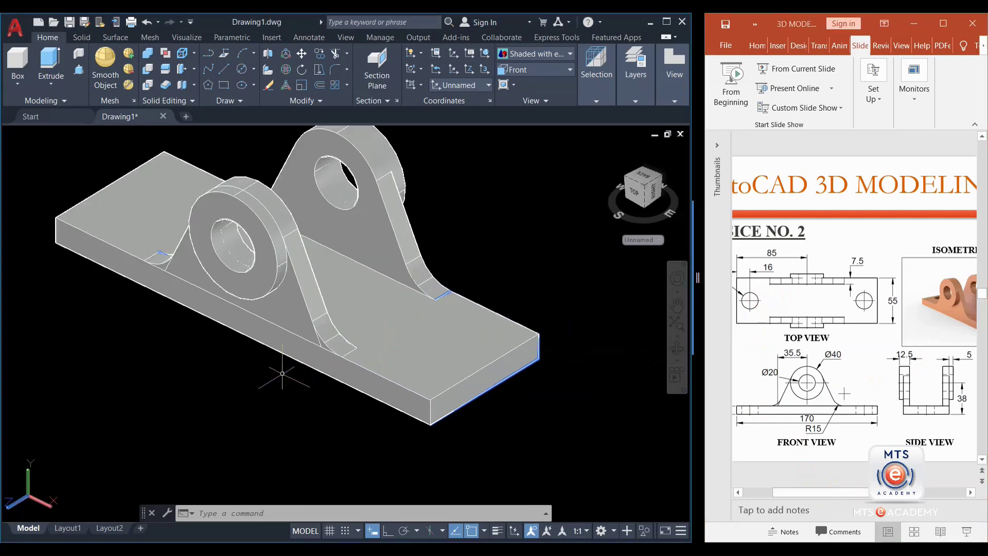
pyautogui.click(289, 314)
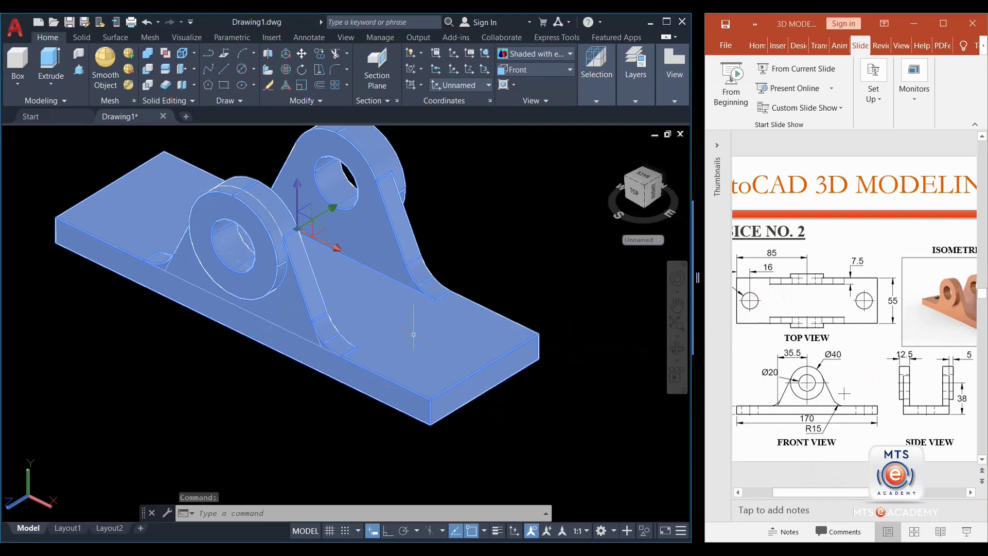
pyautogui.press('Escape')
pyautogui.scroll(-3, 417, 342)
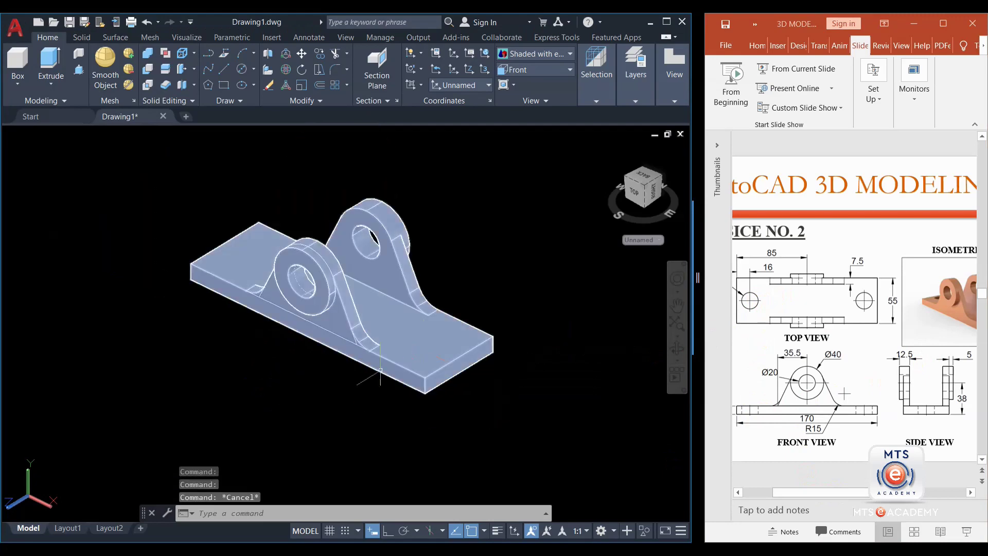
pyautogui.moveTo(308, 403); pyautogui.dragTo(285, 399, button='middle')
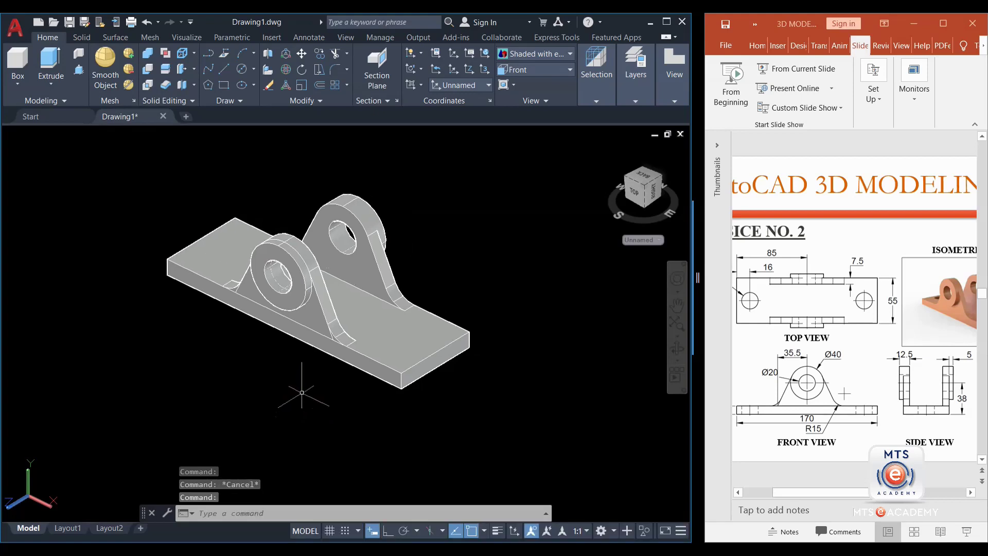
pyautogui.scroll(-1, 302, 392)
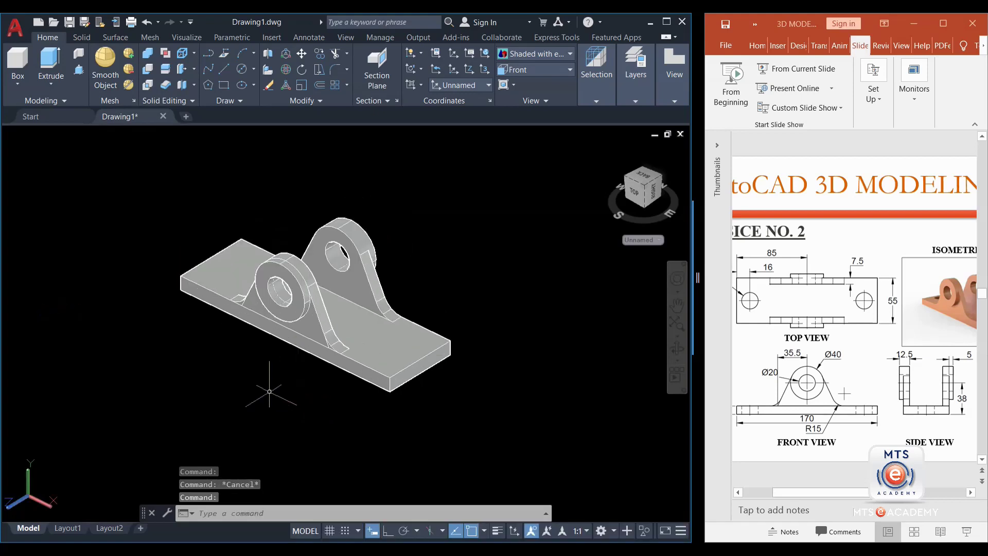
pyautogui.moveTo(165, 414); pyautogui.dragTo(215, 446, button='middle')
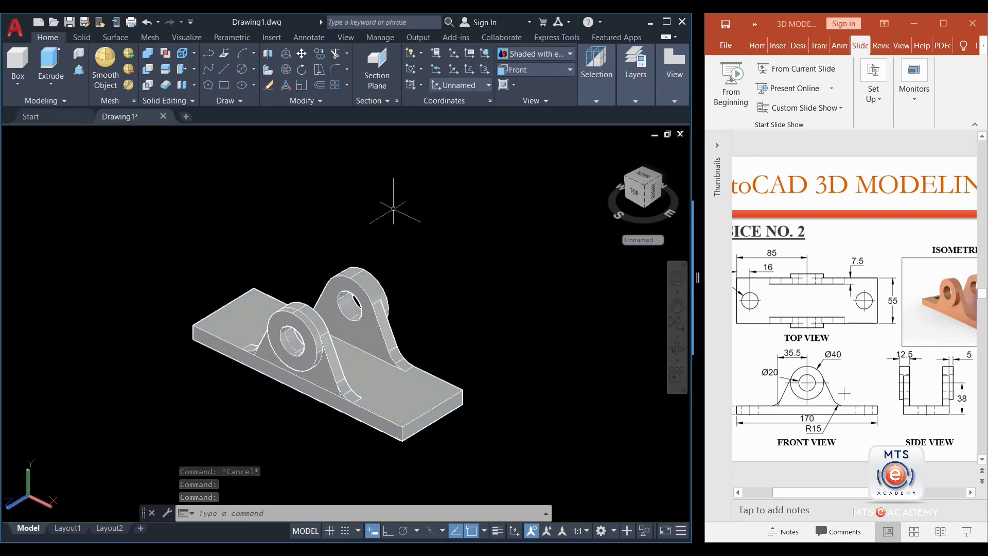
# Step: Align the UCS to the top face of the base plate with the Face option and accept the orientation
pyautogui.write('UCS')
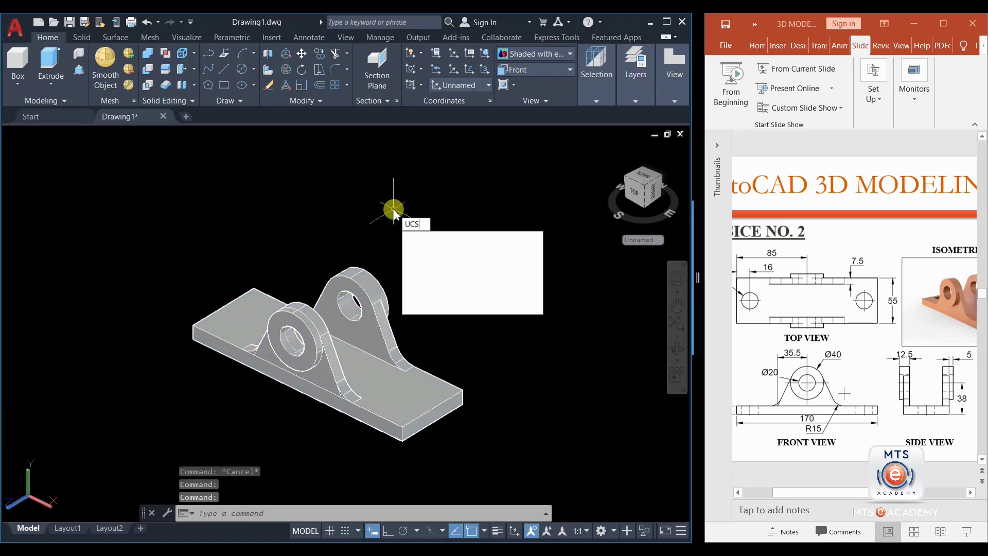
pyautogui.press('Return')
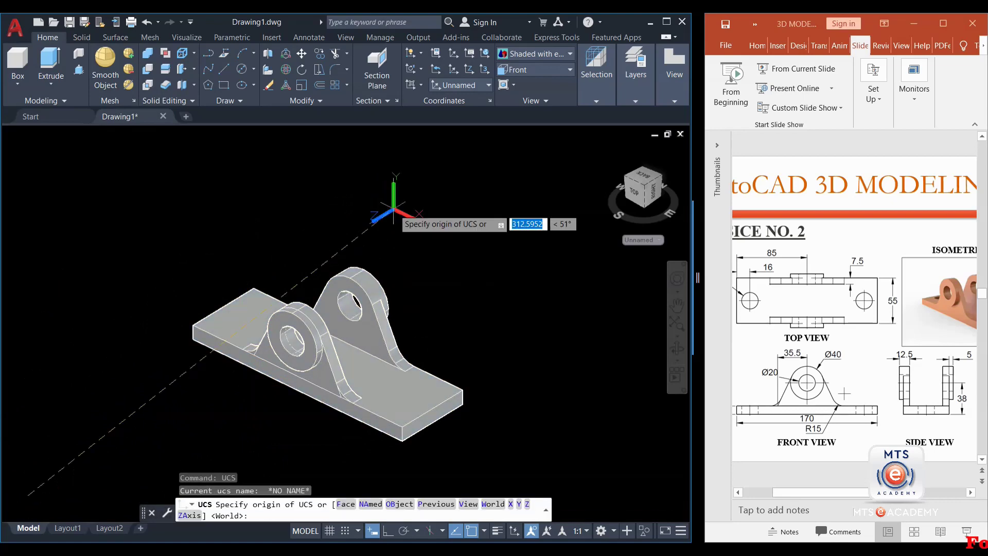
pyautogui.write('F')
pyautogui.press('Return')
pyautogui.scroll(3, 241, 318)
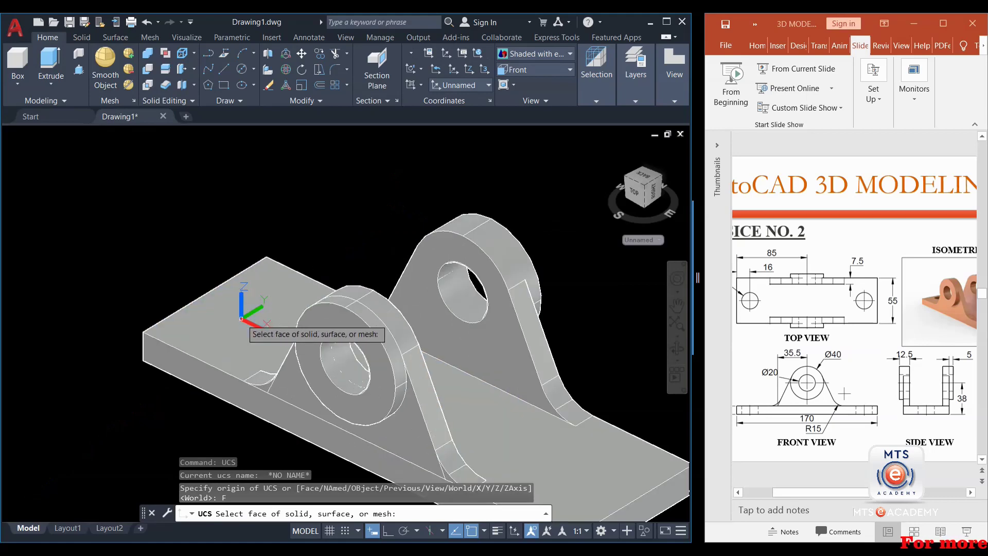
pyautogui.click(234, 329)
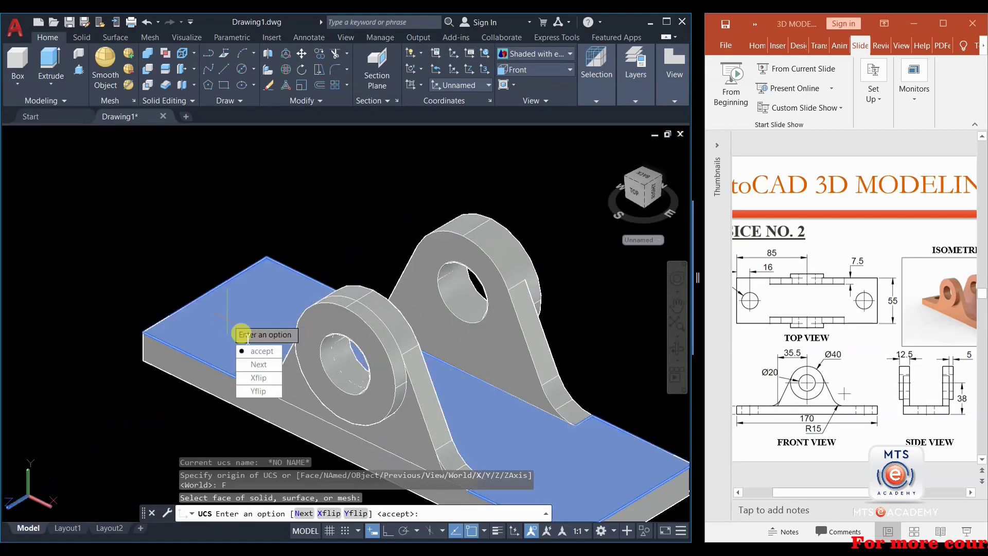
pyautogui.click(262, 351)
pyautogui.scroll(-4, 254, 251)
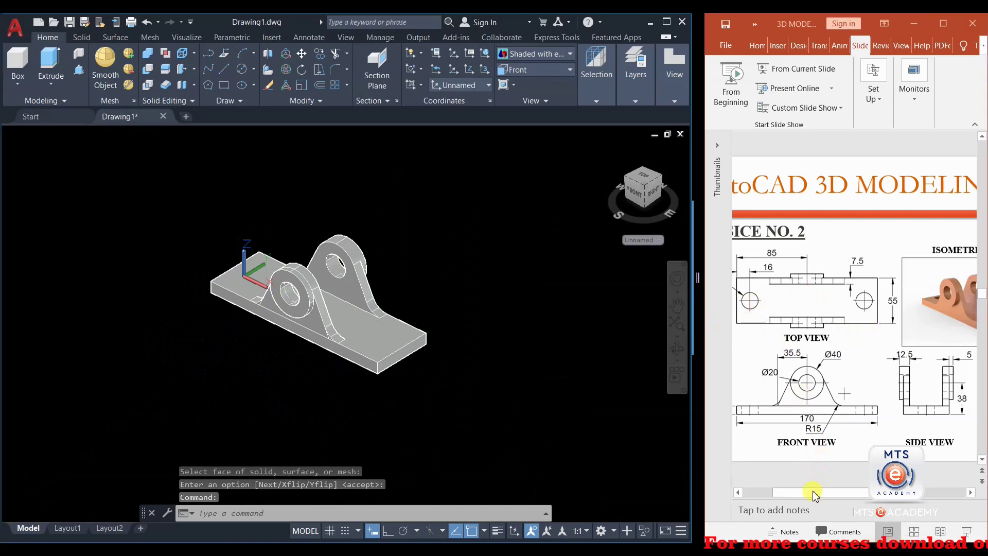
pyautogui.moveTo(813, 495); pyautogui.dragTo(796, 494)
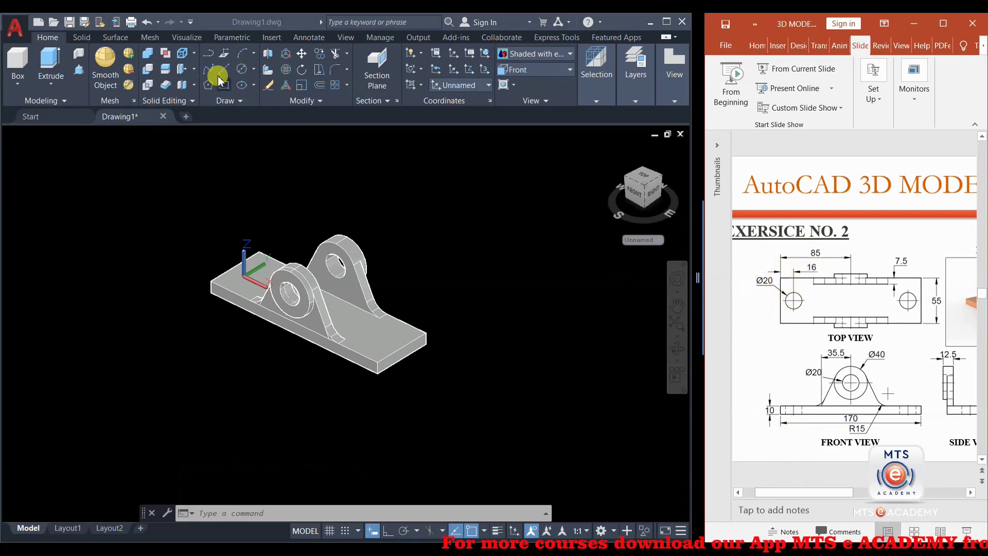
# Step: Turn Ortho on and draw a 16 mm line inward from the midpoint of the base plate's left short top edge
pyautogui.scroll(3, 232, 314)
pyautogui.moveTo(243, 207); pyautogui.dragTo(200, 264, button='middle')
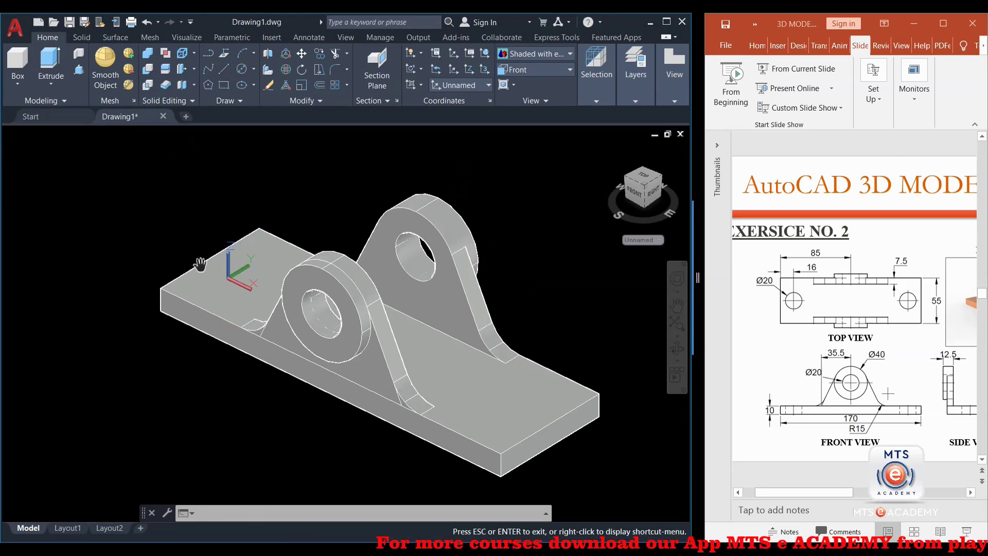
pyautogui.click(223, 83)
pyautogui.scroll(2, 206, 278)
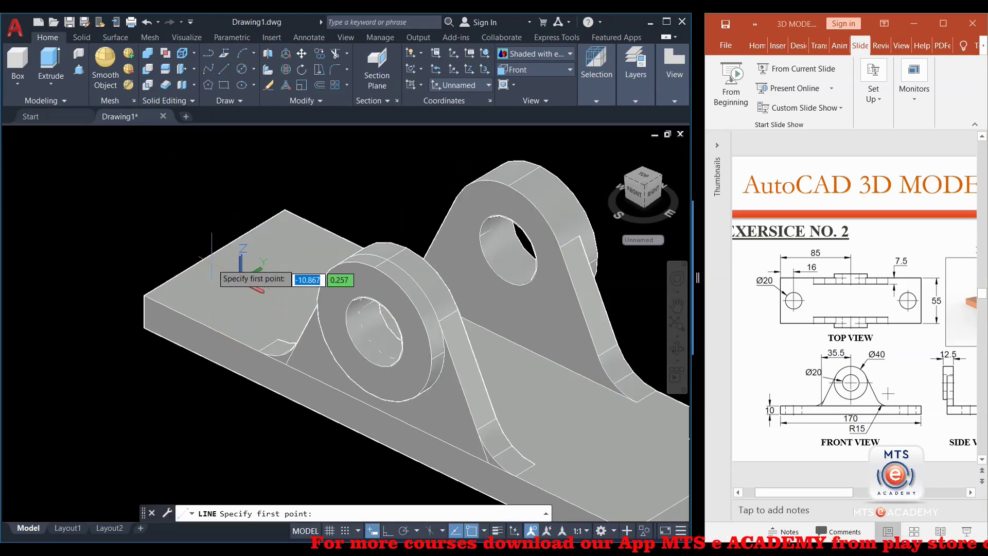
pyautogui.click(225, 244)
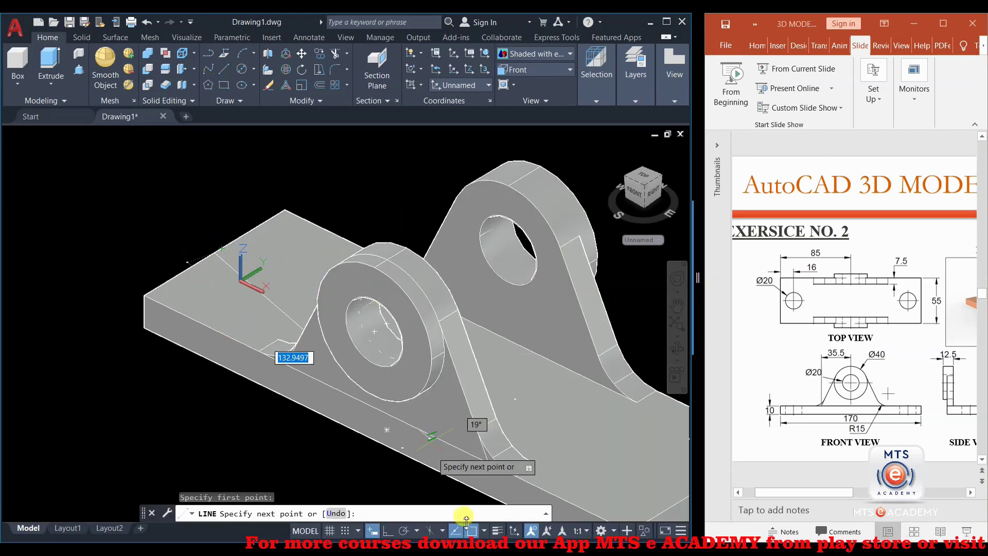
pyautogui.click(386, 530)
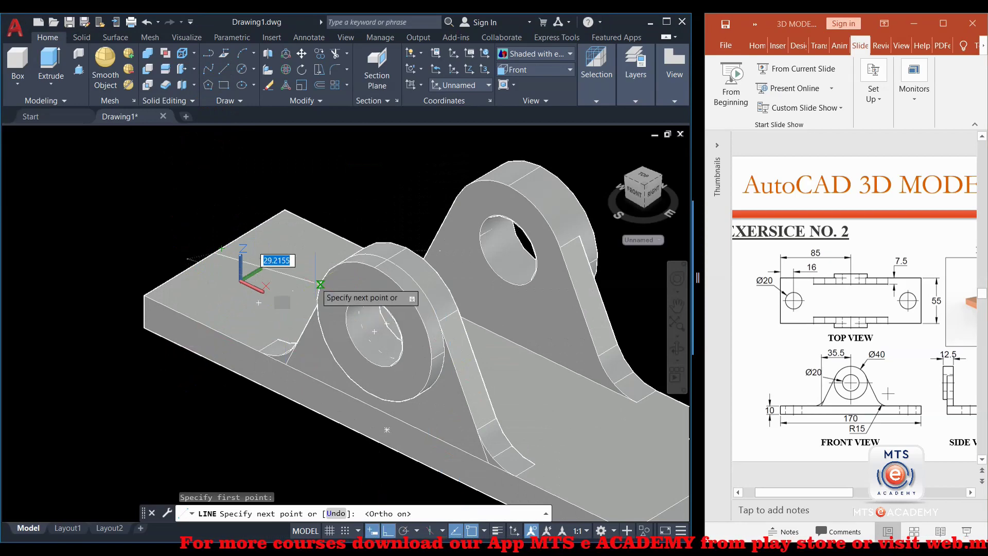
pyautogui.write('1')
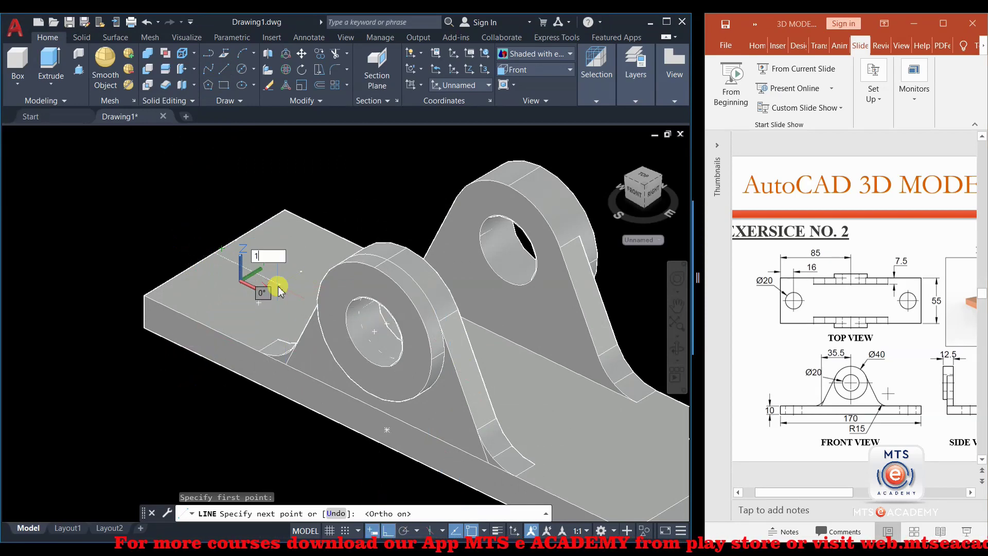
pyautogui.write('6')
pyautogui.press('Return')
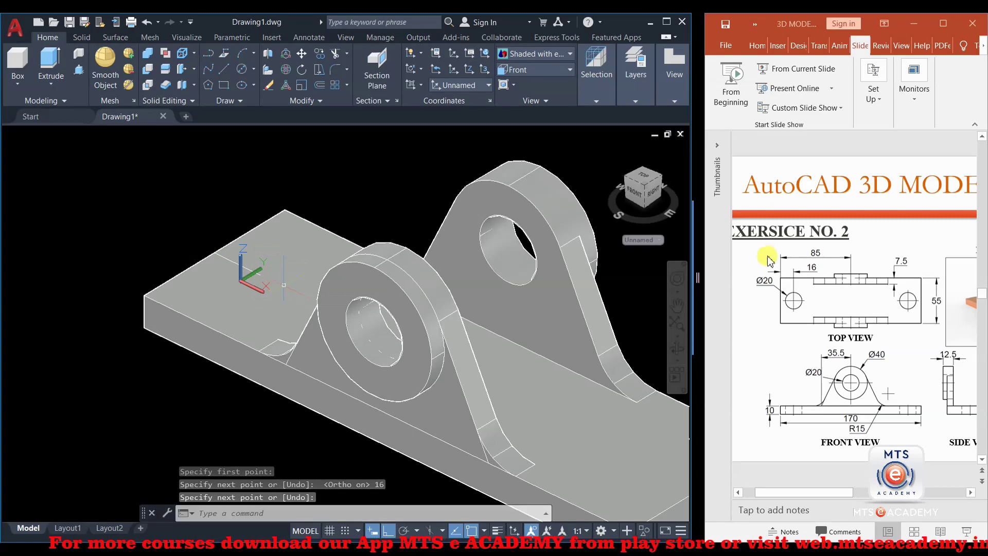
# Step: Draw a circle of diameter 20 centred on the inner end of the 16 mm line at the plate's left end
pyautogui.click(241, 68)
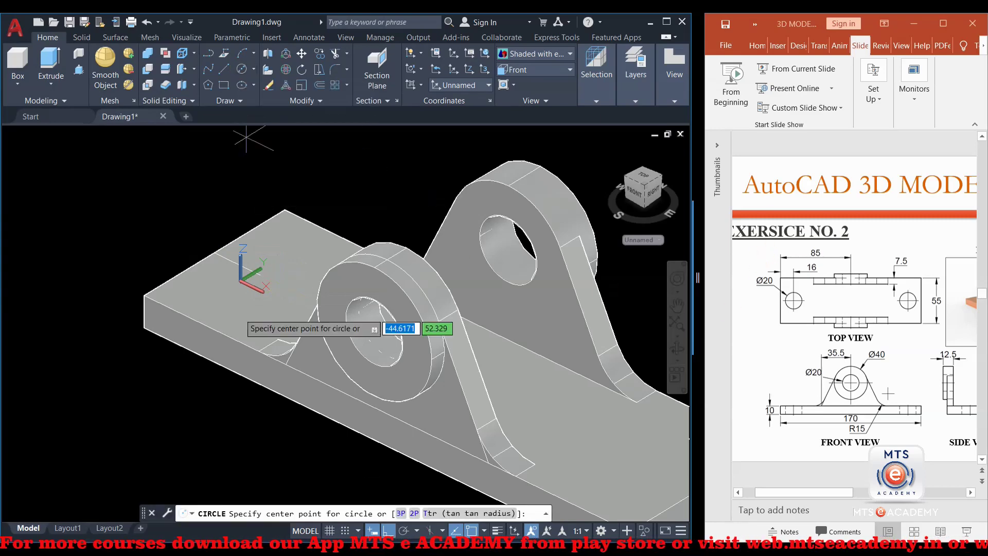
pyautogui.click(260, 274)
pyautogui.write('2')
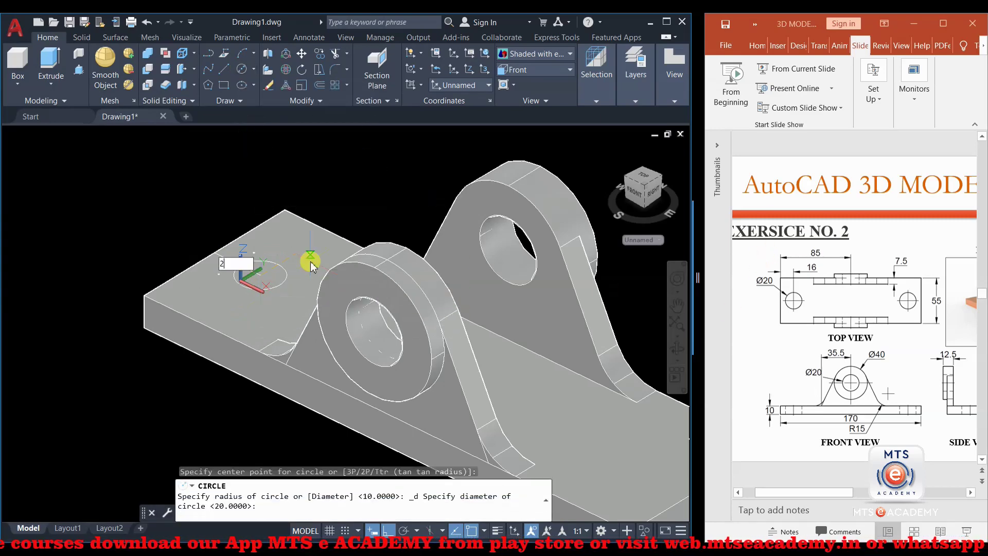
pyautogui.write('0')
pyautogui.press('Return')
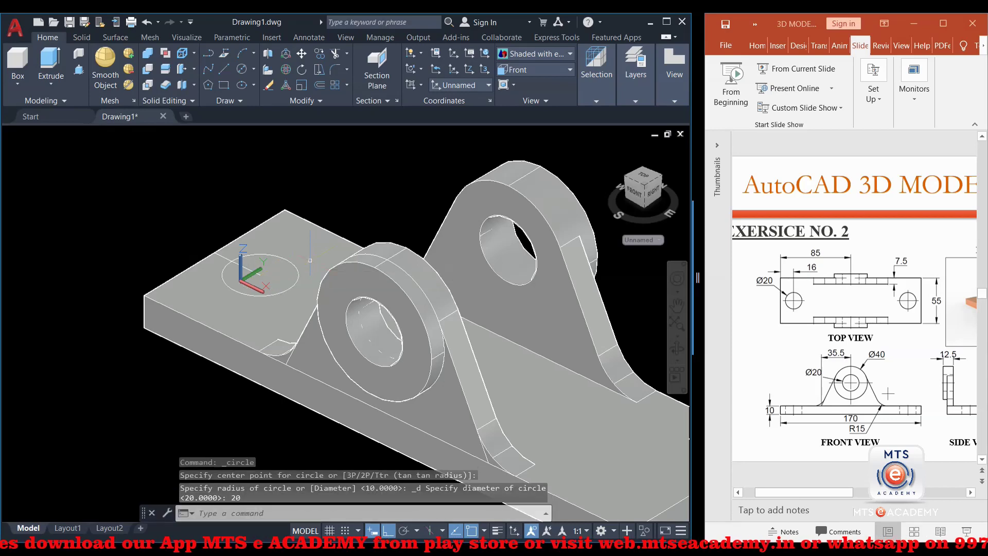
# Step: Draw a 16 mm line inward from the midpoint of the base plate's right short top edge
pyautogui.scroll(-4, 311, 266)
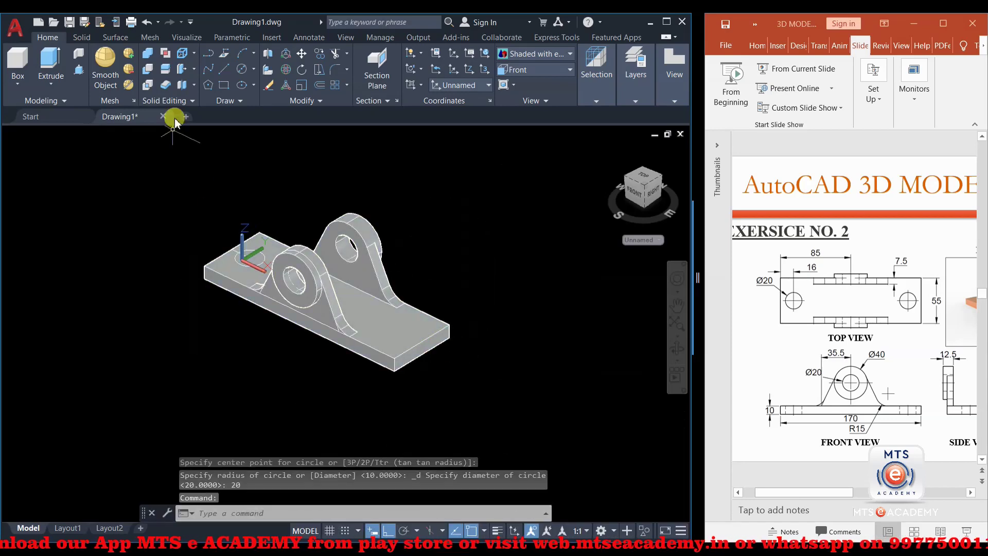
pyautogui.click(221, 74)
pyautogui.scroll(2, 429, 340)
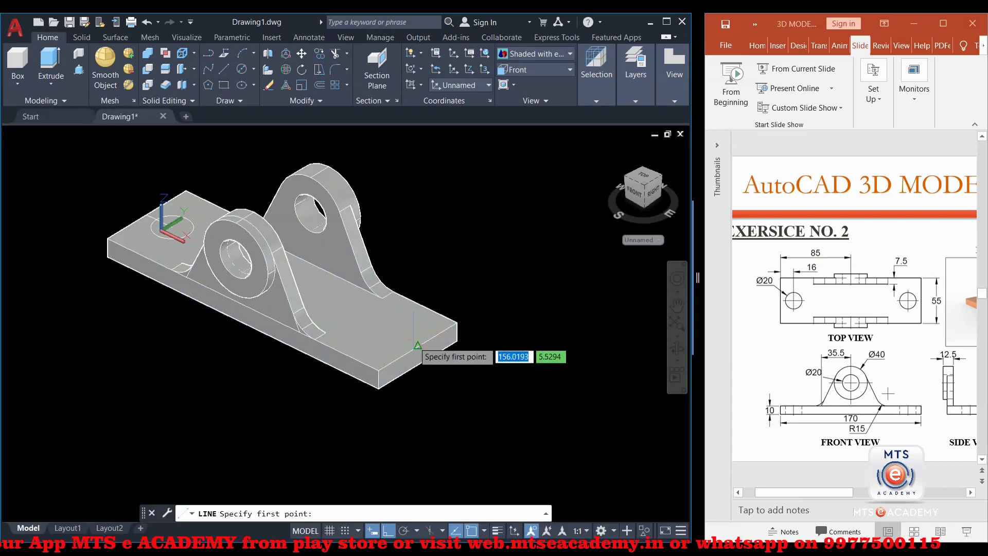
pyautogui.click(417, 345)
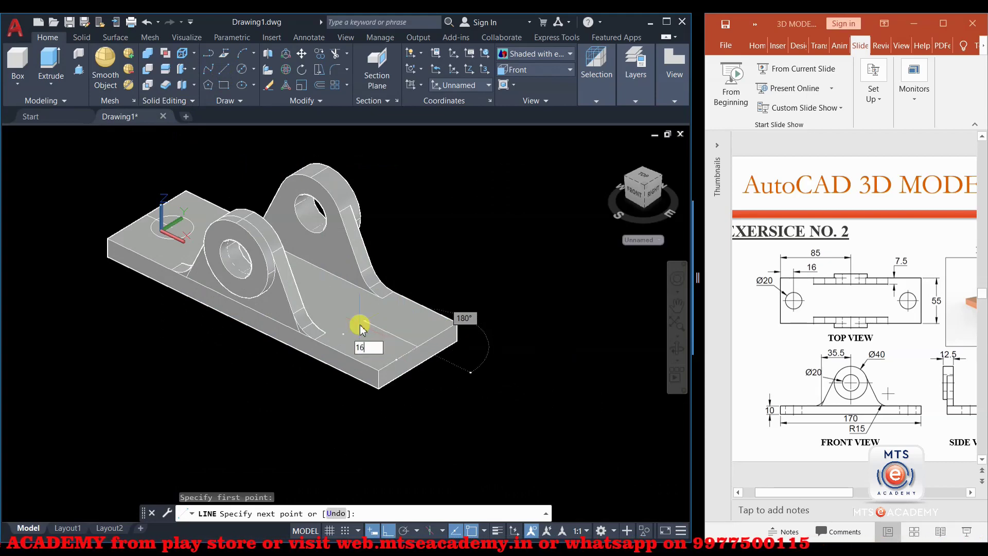
pyautogui.press('Return')
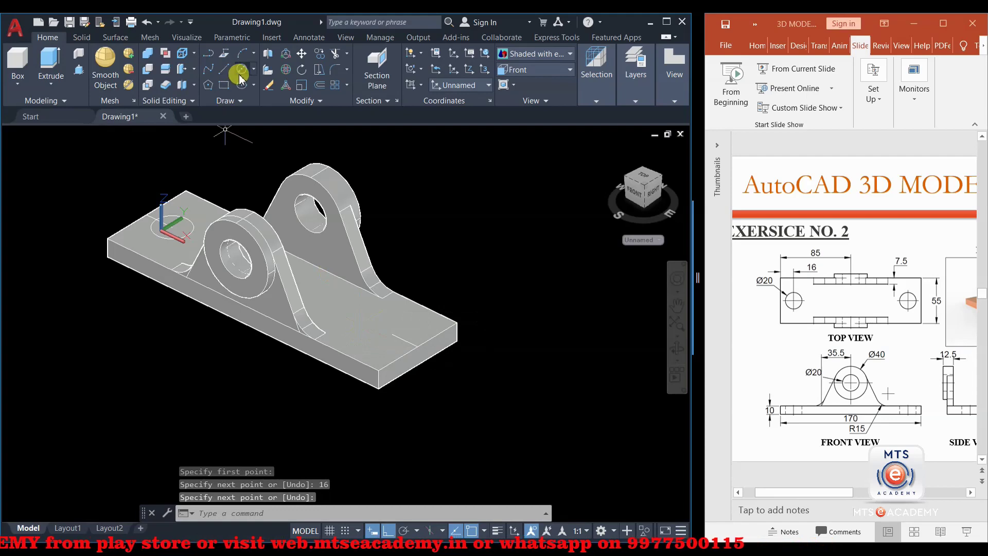
# Step: Draw a circle of diameter 20 centred on the inner end of the 16 mm line at the plate's right end
pyautogui.click(241, 69)
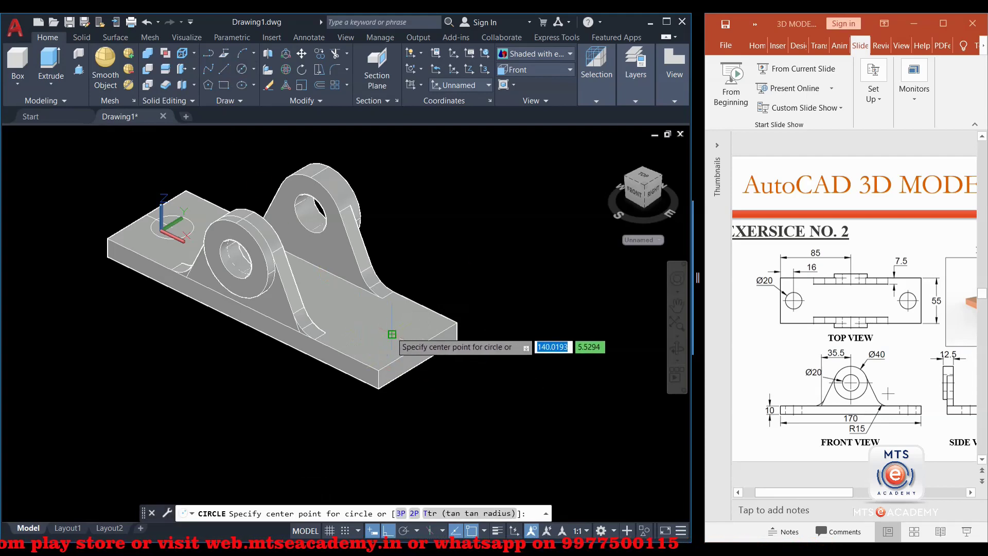
pyautogui.click(392, 334)
pyautogui.write('20')
pyautogui.press('Return')
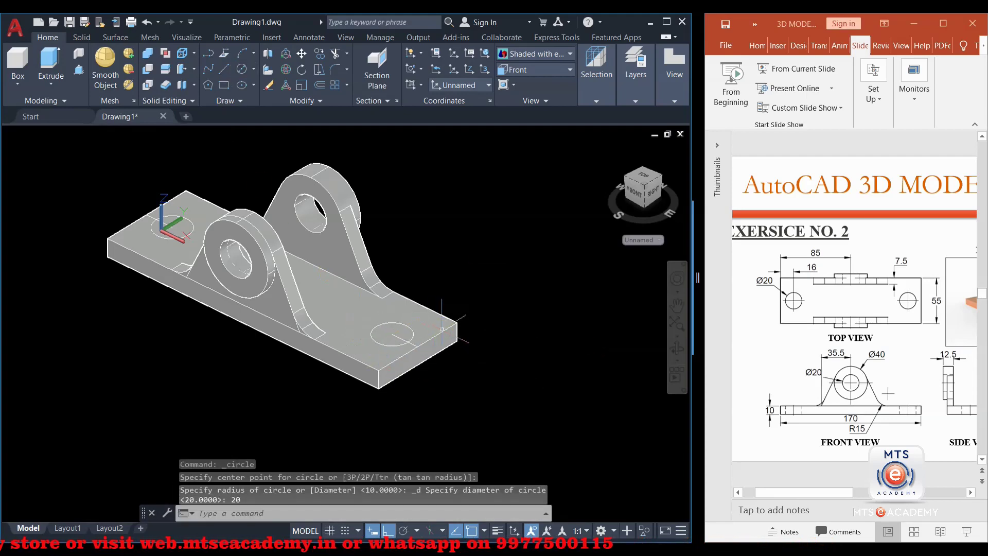
# Step: Use Presspull to push both diameter 20 circles down through the base plate, cutting a through hole at each end
pyautogui.click(77, 72)
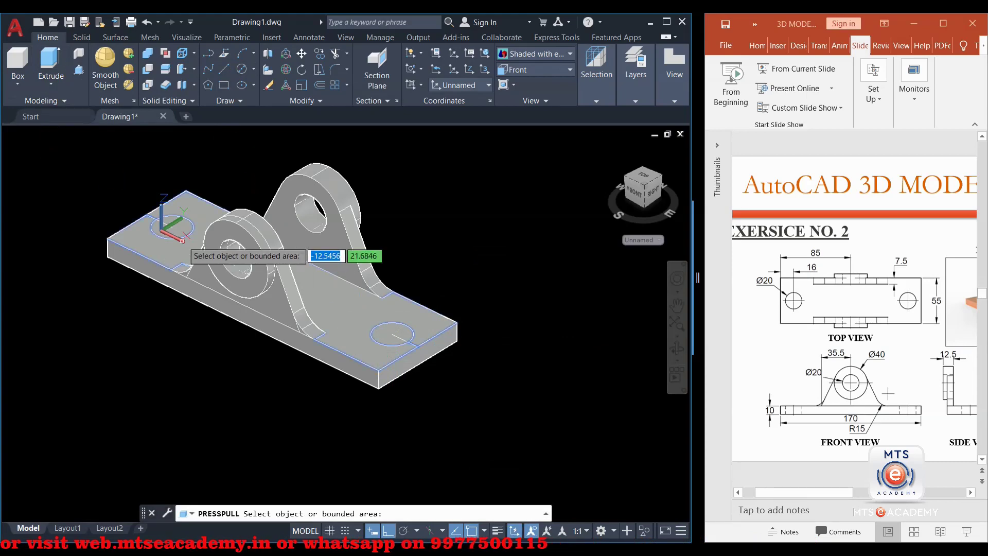
pyautogui.scroll(2, 190, 246)
pyautogui.click(166, 222)
pyautogui.click(167, 259)
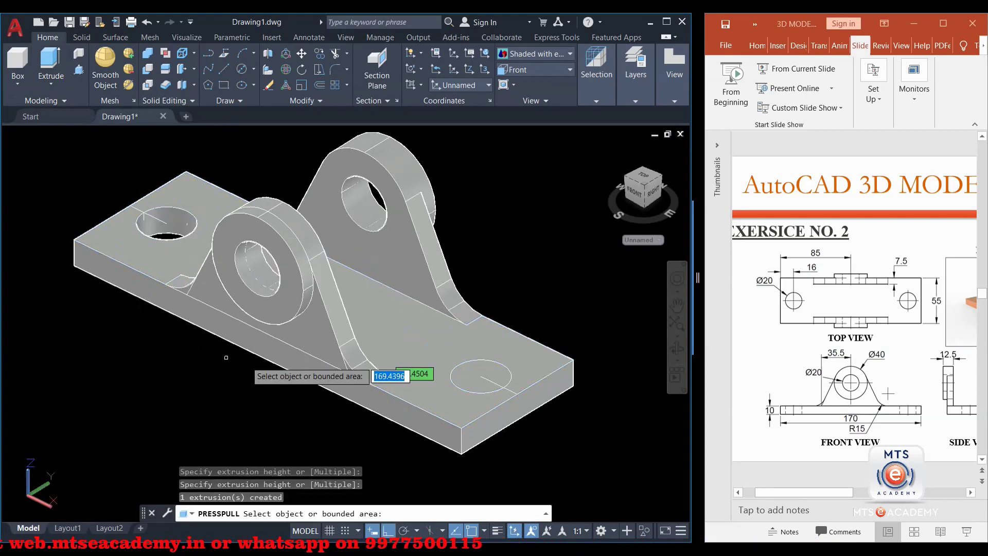
pyautogui.moveTo(403, 379); pyautogui.dragTo(319, 328, button='middle')
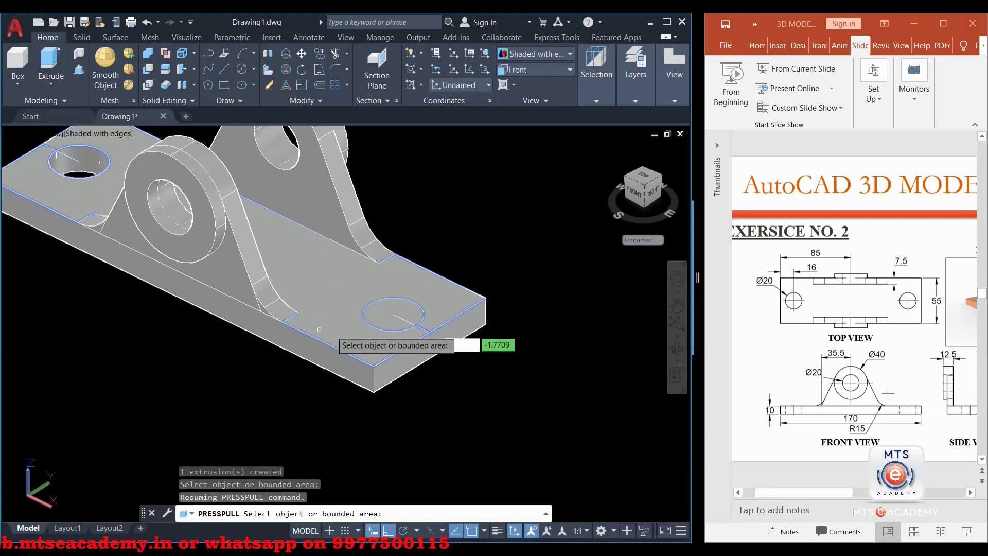
pyautogui.click(394, 316)
pyautogui.click(416, 408)
pyautogui.scroll(-3, 406, 417)
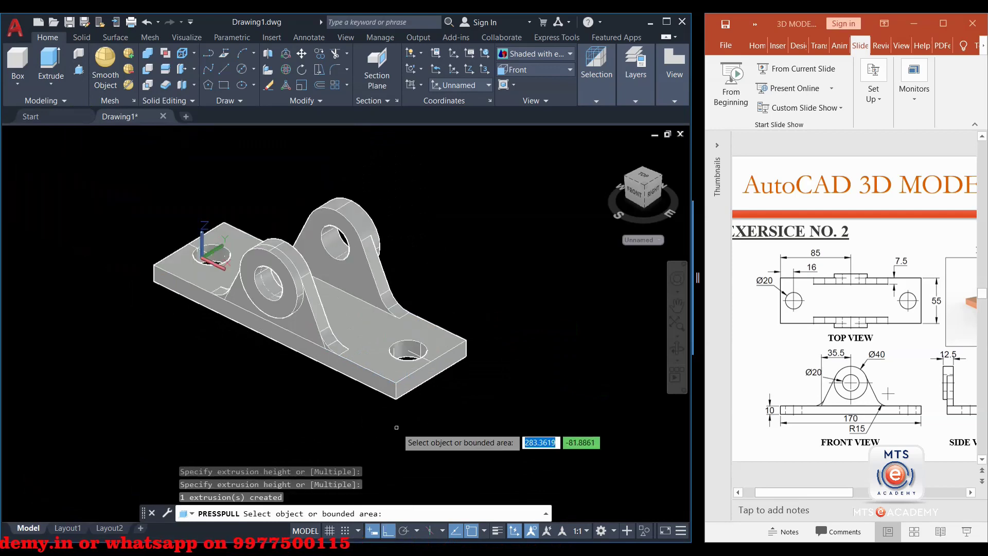
pyautogui.moveTo(396, 425); pyautogui.dragTo(473, 432, button='middle')
pyautogui.press('Return')
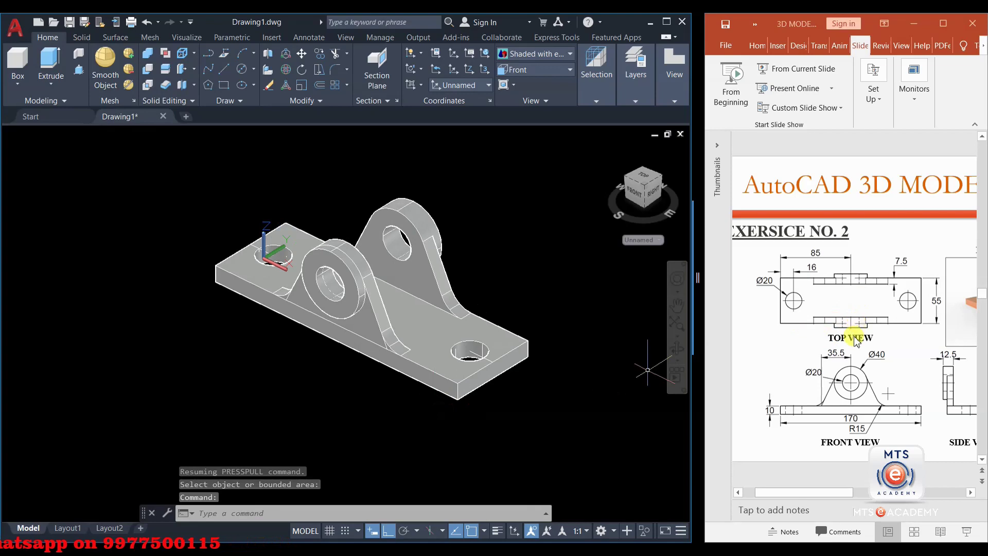
# Step: Switch to the PowerPoint exercise sheet and go to the Exercise No. 3 slide, bringing its top and front views into sight
pyautogui.keyDown('ctrl'); pyautogui.scroll(-1, 852, 337); pyautogui.keyUp('ctrl')
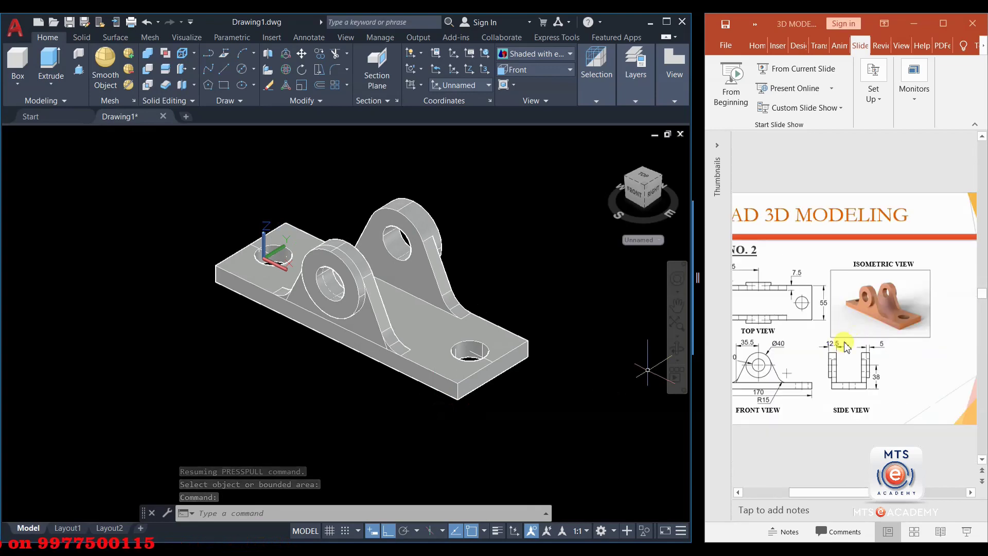
pyautogui.scroll(-2, 843, 334)
pyautogui.click(791, 495)
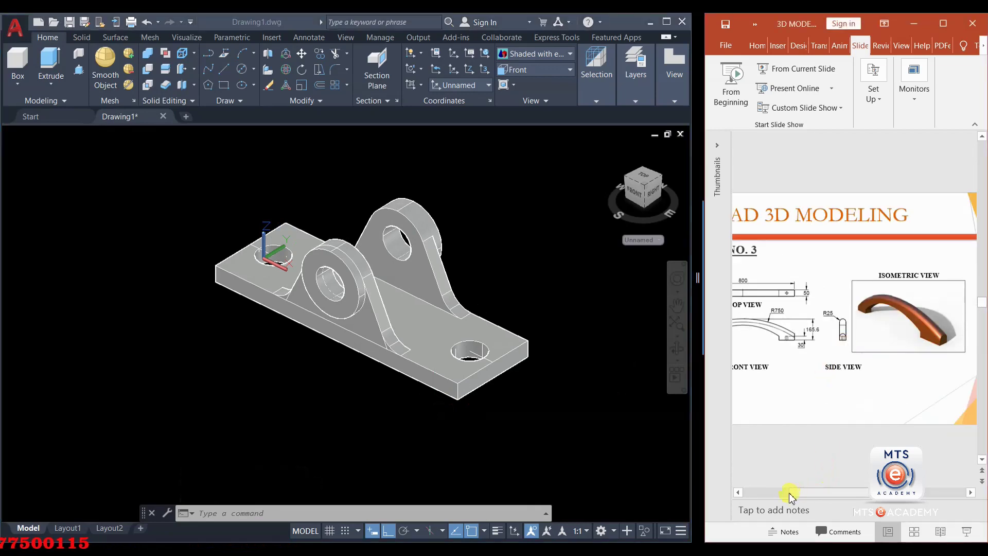
pyautogui.moveTo(801, 495); pyautogui.dragTo(750, 491)
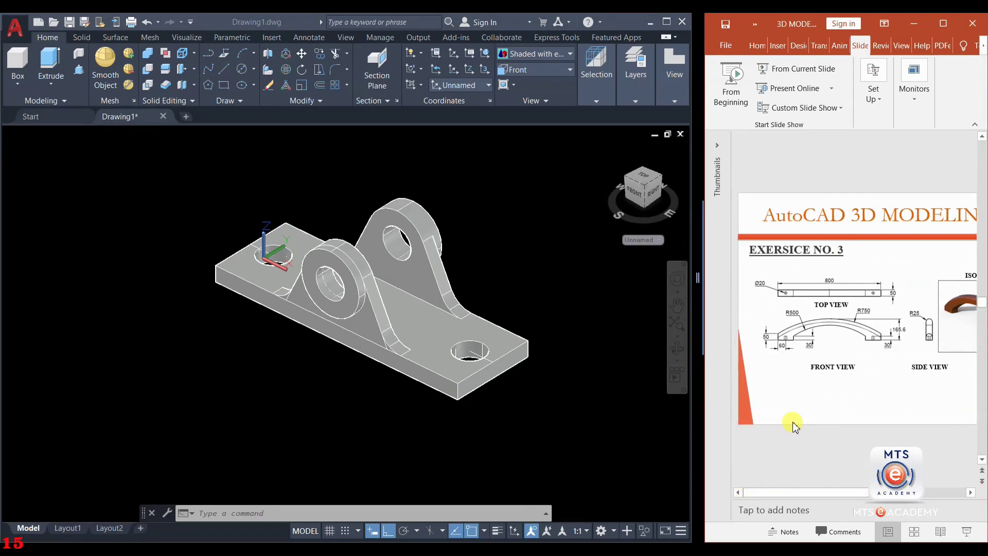